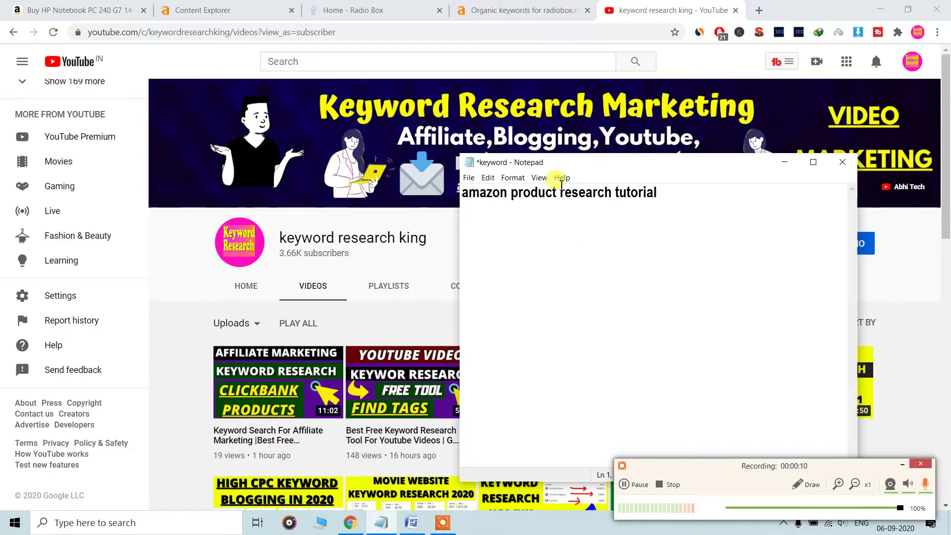
Look over the "amazon product research tutorial" note and the HP Notebook PC 240 G7 title on the Amazon product page
{"action": "left_click_drag", "start_coordinate": [524, 193], "coordinate": [605, 194]}
{"action": "left_click_drag", "start_coordinate": [697, 211], "coordinate": [463, 197]}
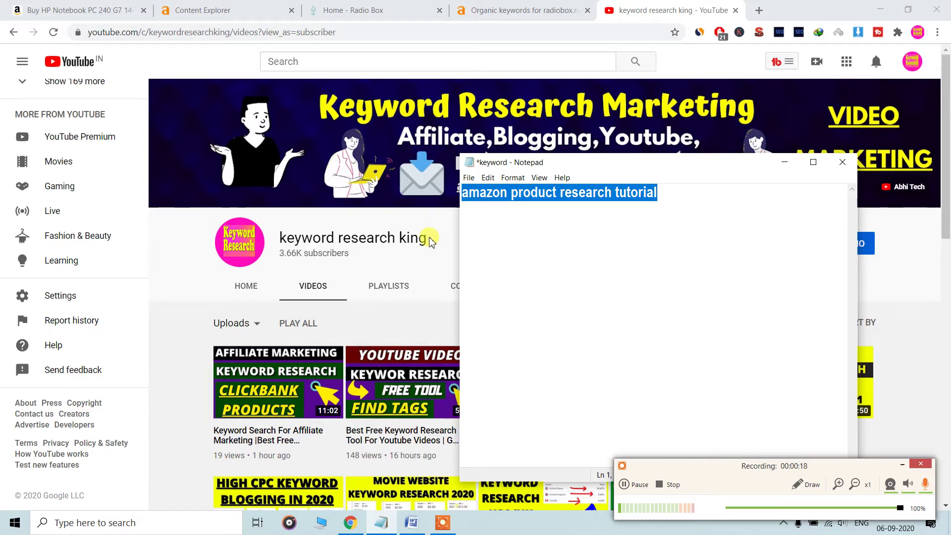
{"action": "left_click", "coordinate": [421, 223]}
{"action": "key", "text": "ctrl+1"}
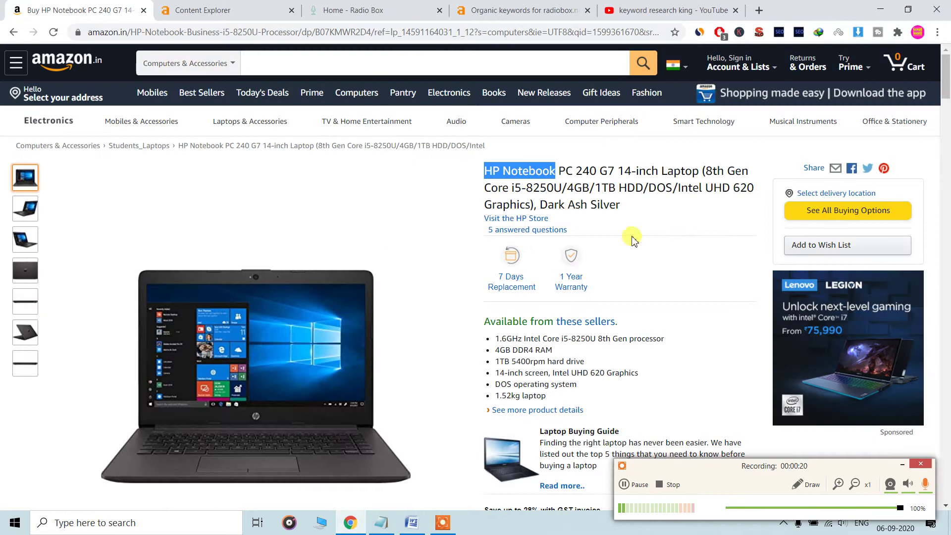
{"action": "left_click", "coordinate": [588, 177]}
{"action": "left_click_drag", "start_coordinate": [490, 171], "coordinate": [646, 213]}
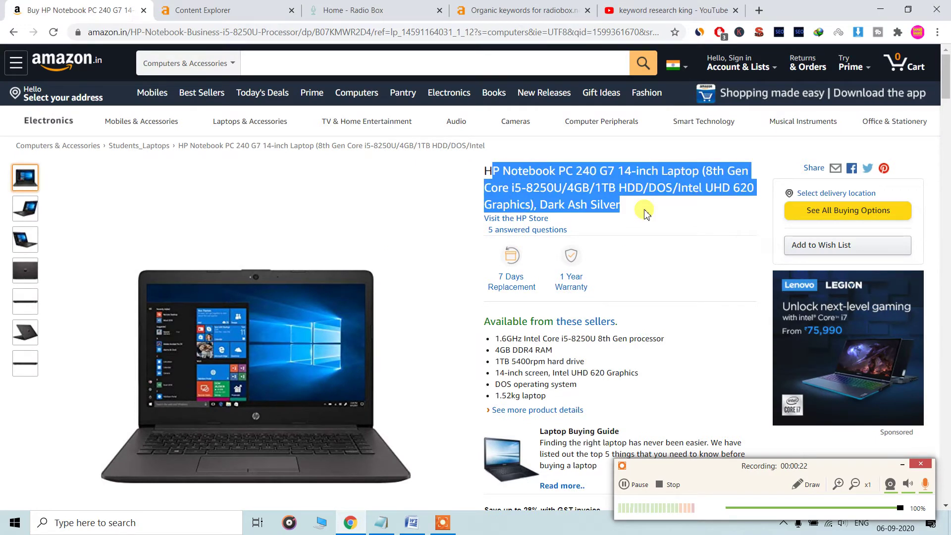
{"action": "left_click", "coordinate": [586, 192]}
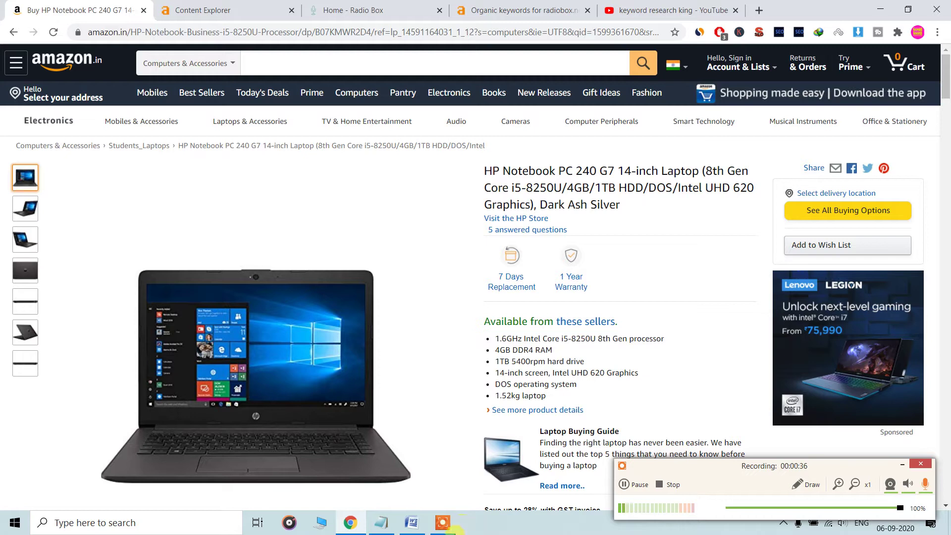
{"action": "left_click", "coordinate": [381, 523]}
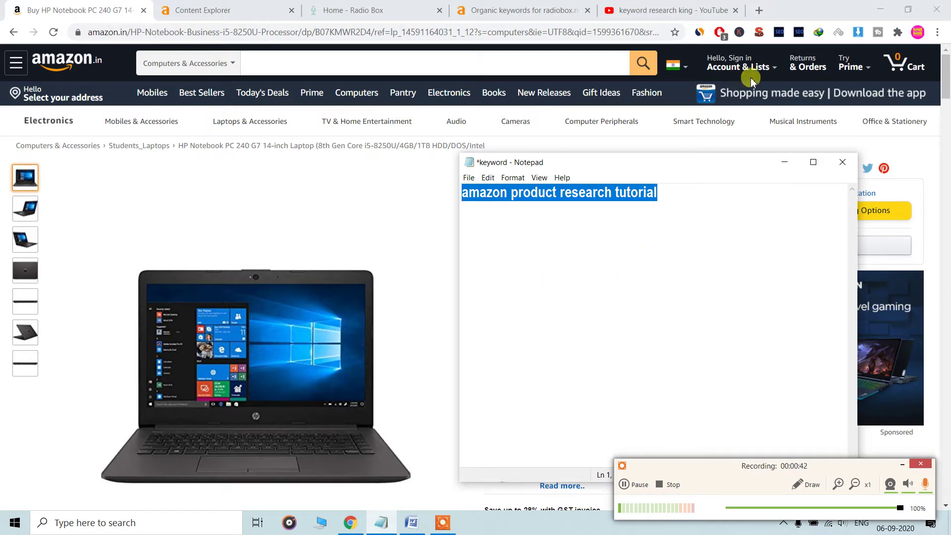
{"action": "left_click", "coordinate": [757, 10]}
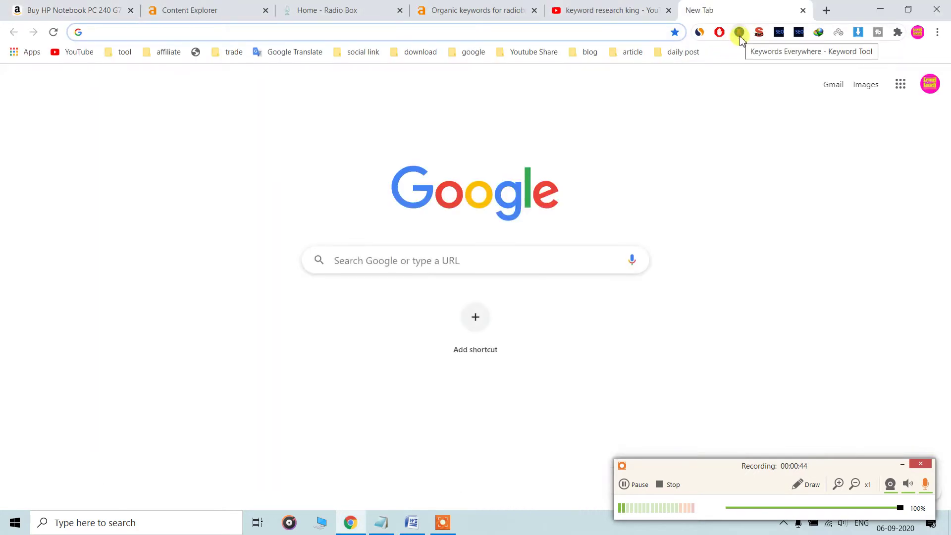
{"action": "left_click", "coordinate": [205, 10]}
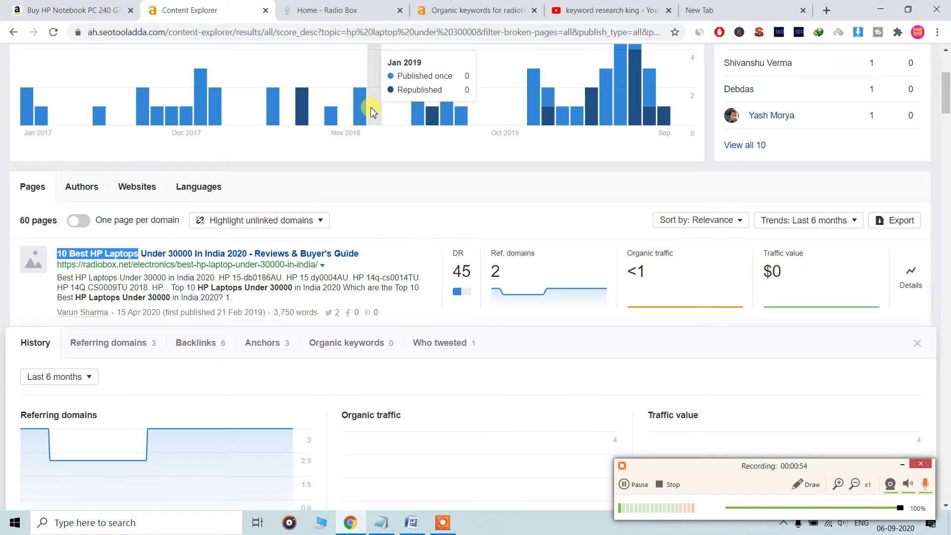
{"action": "left_click", "coordinate": [22, 11]}
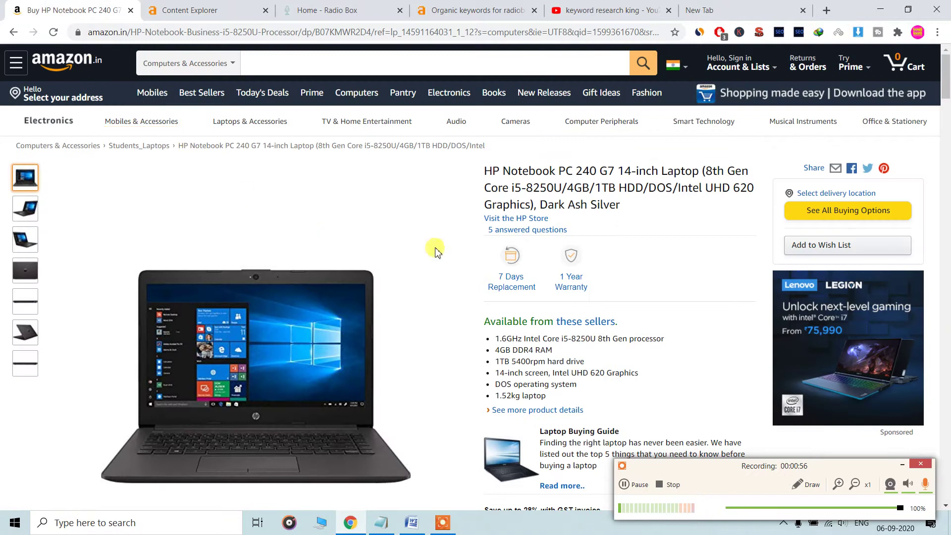
{"action": "left_click_drag", "start_coordinate": [743, 484], "coordinate": [756, 498]}
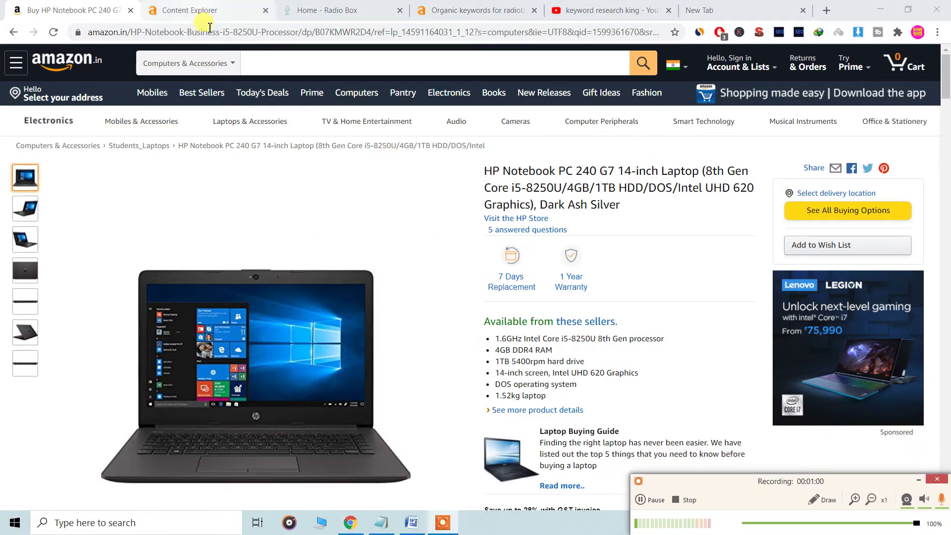
{"action": "left_click", "coordinate": [139, 6]}
{"action": "left_click", "coordinate": [141, 7]}
{"action": "left_click", "coordinate": [37, 10]}
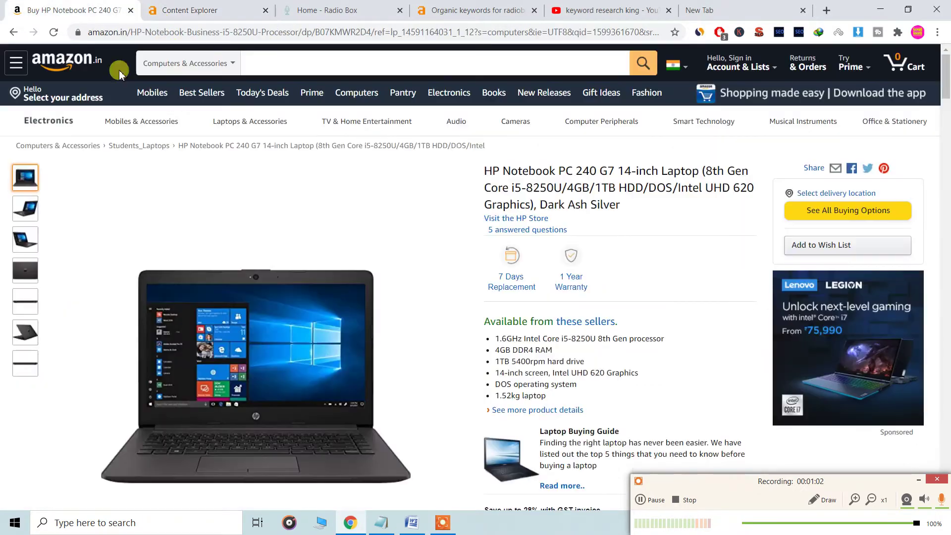
Search Google for the phrase "HP Notebook" taken from the Amazon product title
{"action": "left_click_drag", "start_coordinate": [487, 172], "coordinate": [547, 172]}
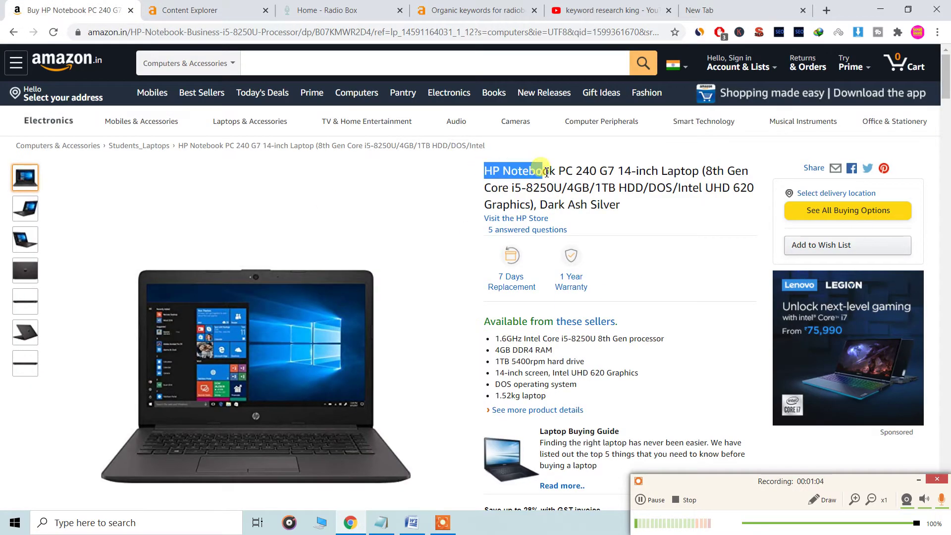
{"action": "right_click", "coordinate": [540, 171]}
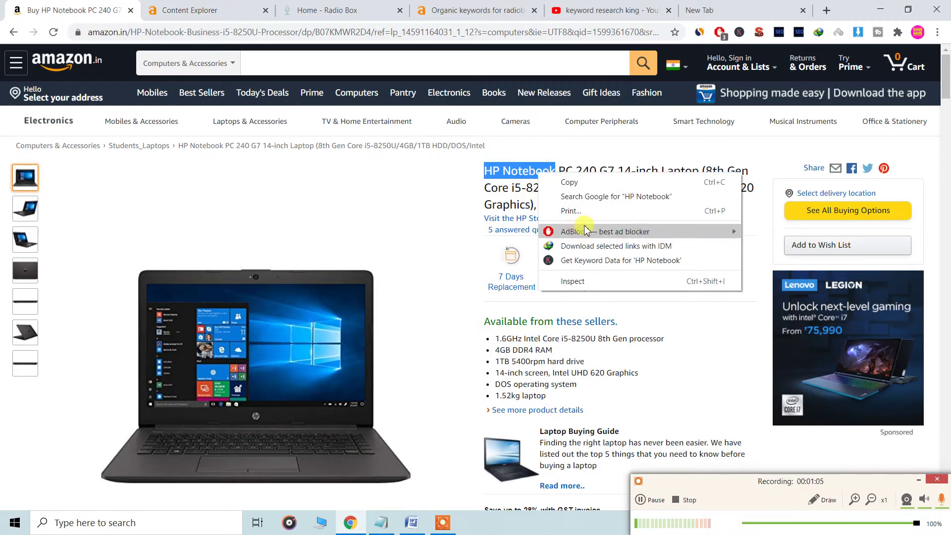
{"action": "left_click", "coordinate": [577, 193]}
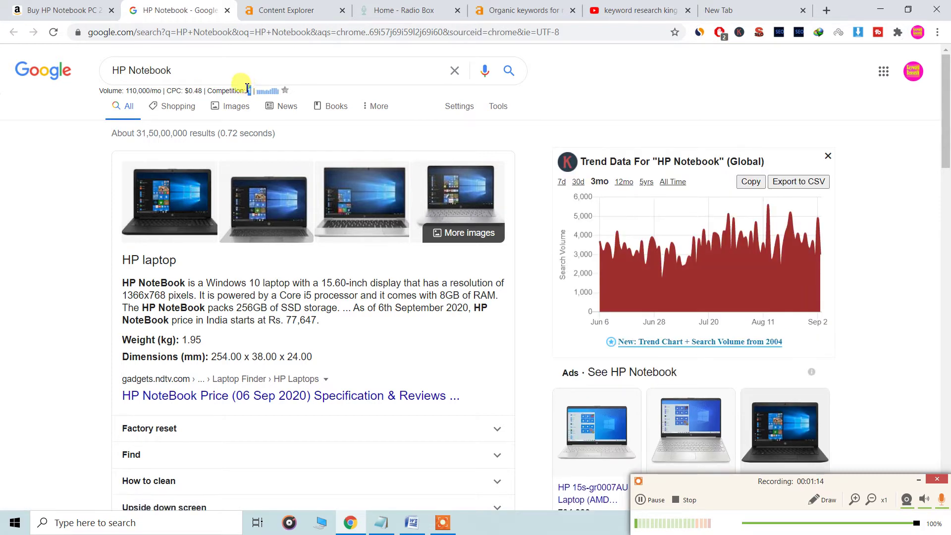
Examine the suggested keywords for HP Notebook and search for "hp notebook 15" from the People Also Search For list
{"action": "left_click", "coordinate": [207, 71]}
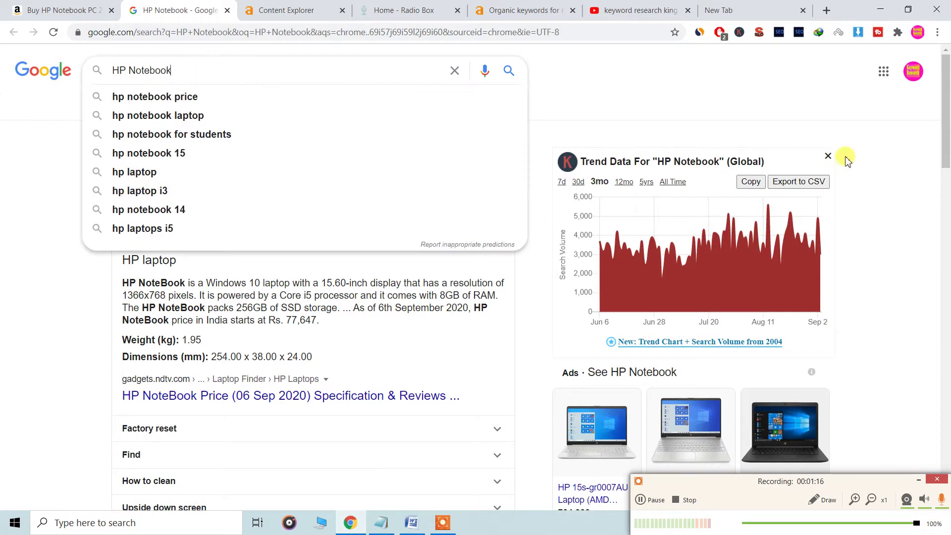
{"action": "left_click", "coordinate": [928, 165]}
{"action": "left_click_drag", "start_coordinate": [944, 168], "coordinate": [946, 398]}
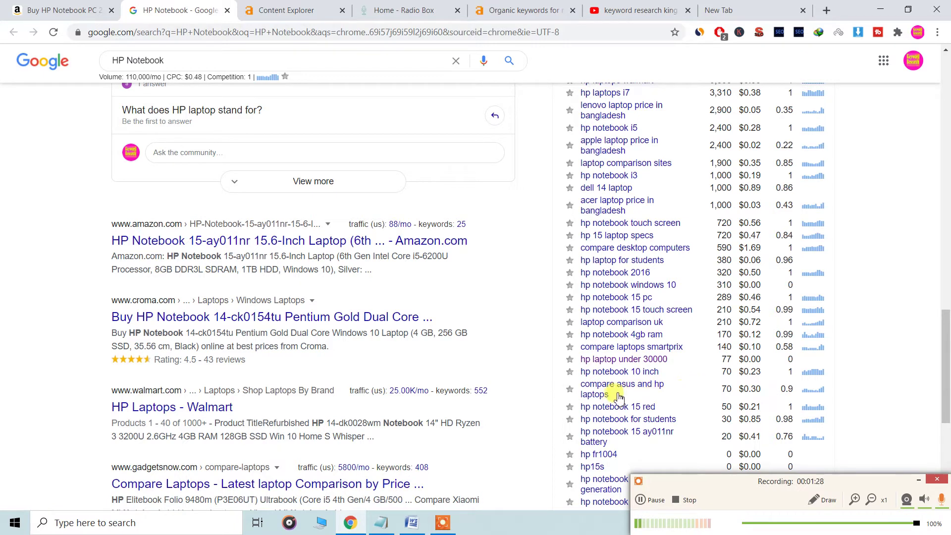
{"action": "left_click_drag", "start_coordinate": [947, 337], "coordinate": [947, 359]}
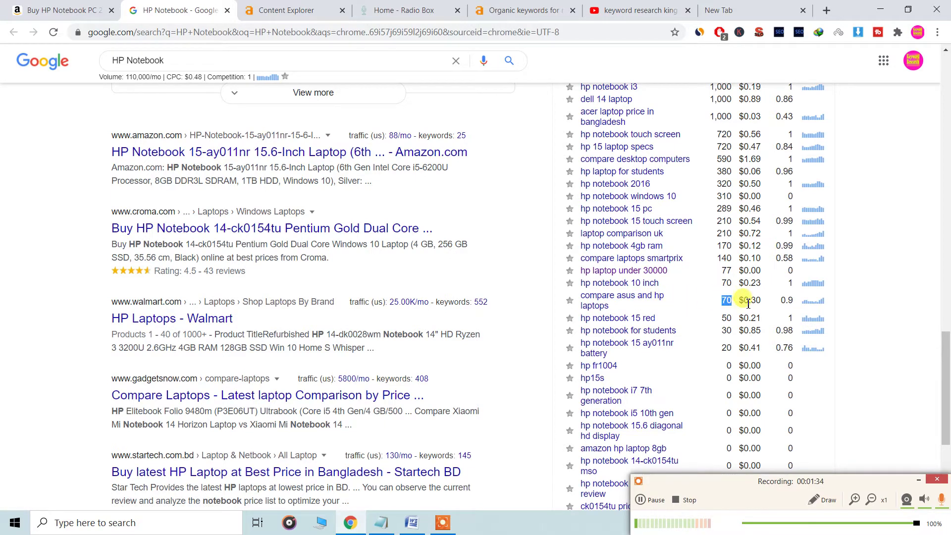
{"action": "left_click_drag", "start_coordinate": [947, 404], "coordinate": [946, 380]}
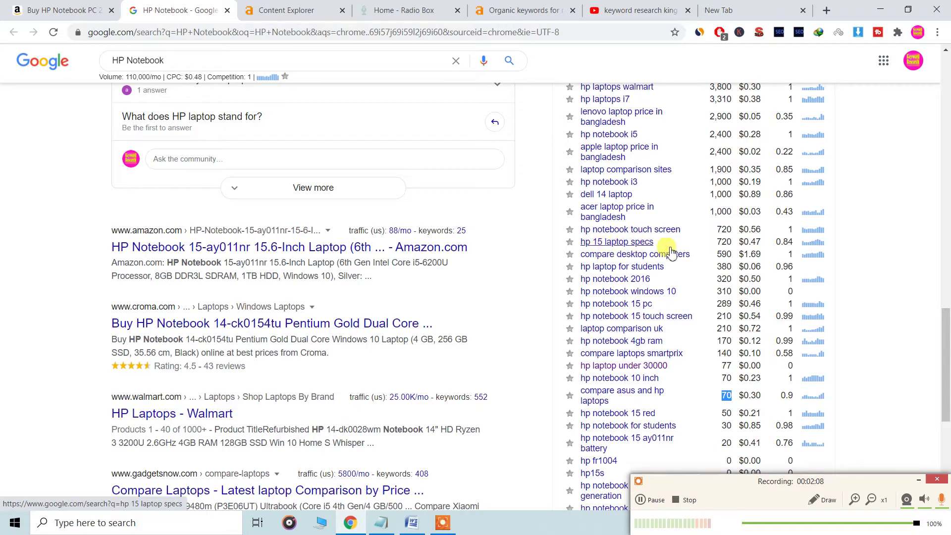
{"action": "left_click_drag", "start_coordinate": [946, 343], "coordinate": [947, 323]}
{"action": "scroll", "coordinate": [946, 323], "scroll_direction": "up", "scroll_amount": 3}
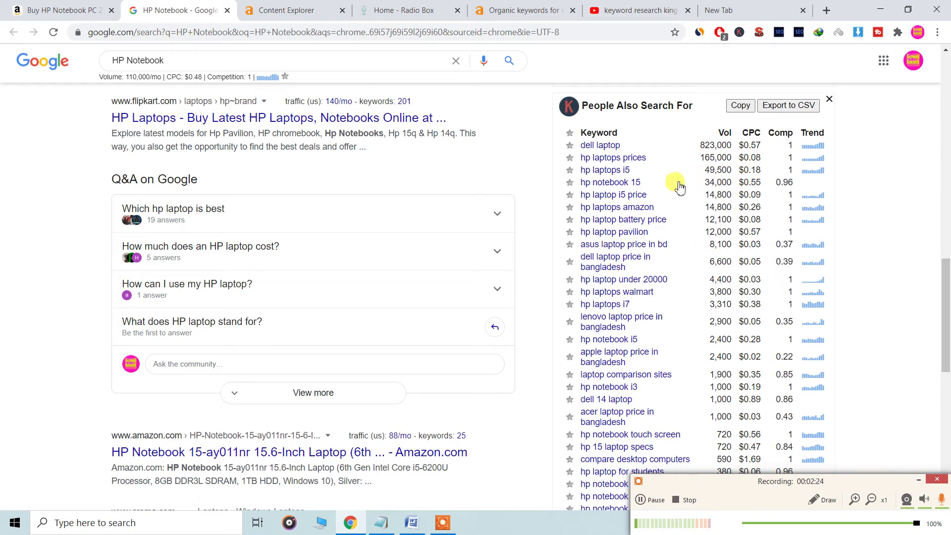
{"action": "left_click", "coordinate": [607, 184]}
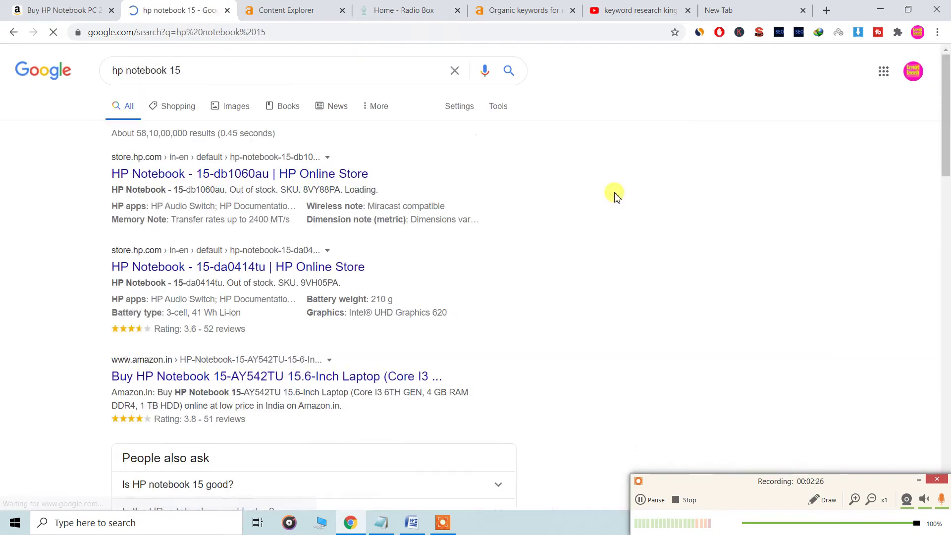
Search for the related keyword "hp notebook 15 i5" and copy the phrase from the search box
{"action": "left_click_drag", "start_coordinate": [946, 119], "coordinate": [946, 279]}
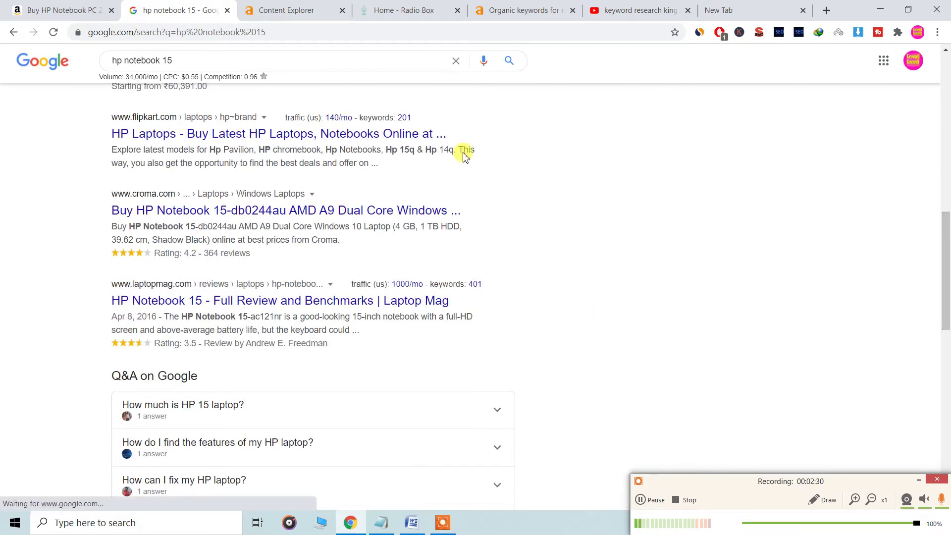
{"action": "scroll", "coordinate": [465, 156], "scroll_direction": "down", "scroll_amount": 4}
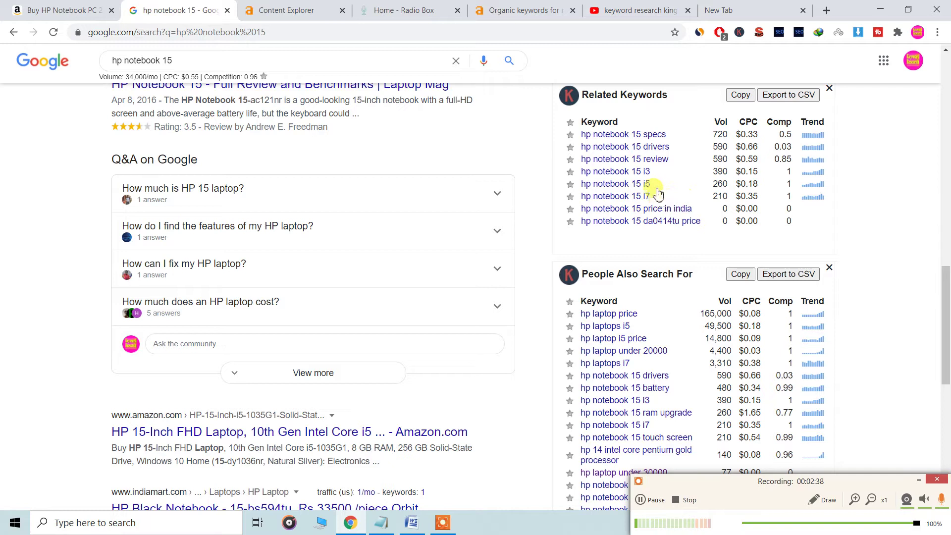
{"action": "left_click", "coordinate": [633, 185]}
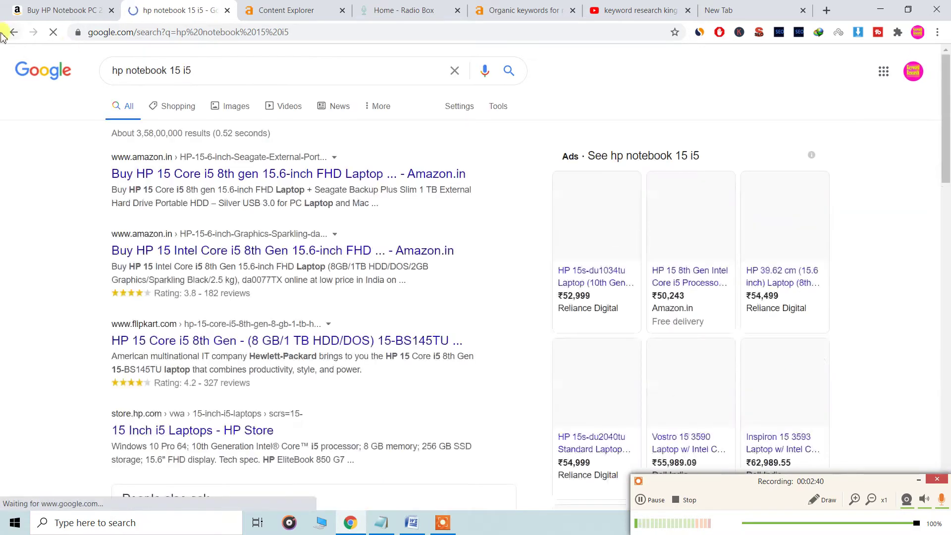
{"action": "left_click_drag", "start_coordinate": [117, 69], "coordinate": [298, 159]}
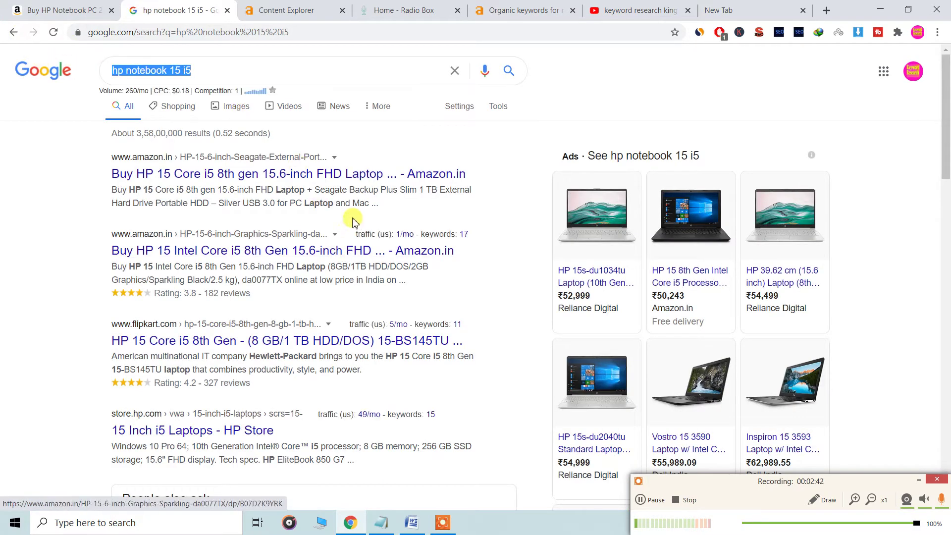
Open the first Amazon result, the HP 15 Core i5 8th gen laptop, in a new tab and view its product details
{"action": "right_click", "coordinate": [227, 177]}
{"action": "left_click", "coordinate": [262, 185]}
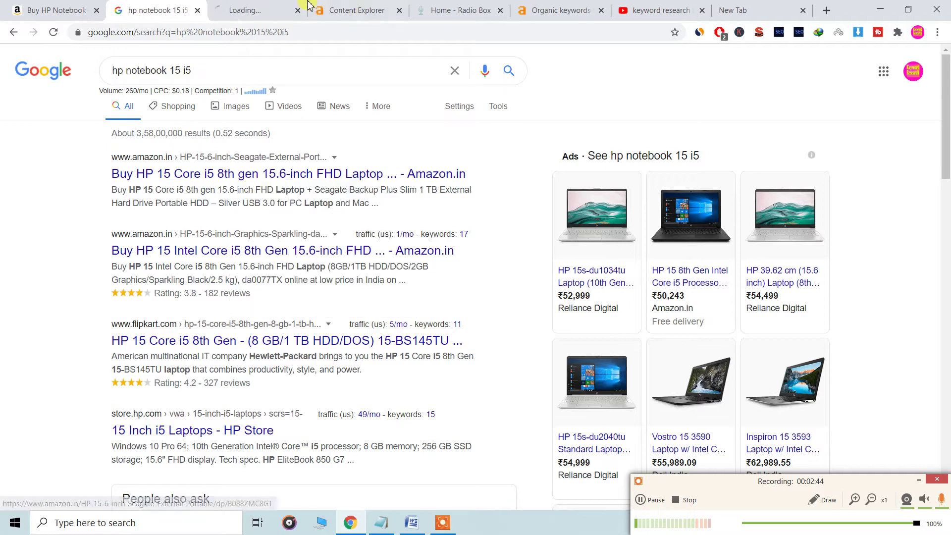
{"action": "left_click", "coordinate": [391, 9]}
{"action": "left_click", "coordinate": [255, 10]}
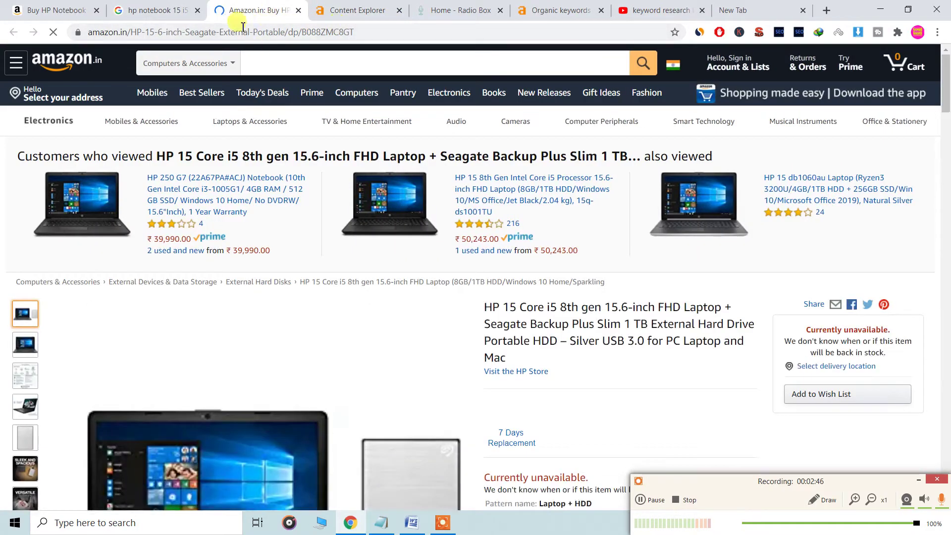
{"action": "scroll", "coordinate": [495, 325], "scroll_direction": "down", "scroll_amount": 4}
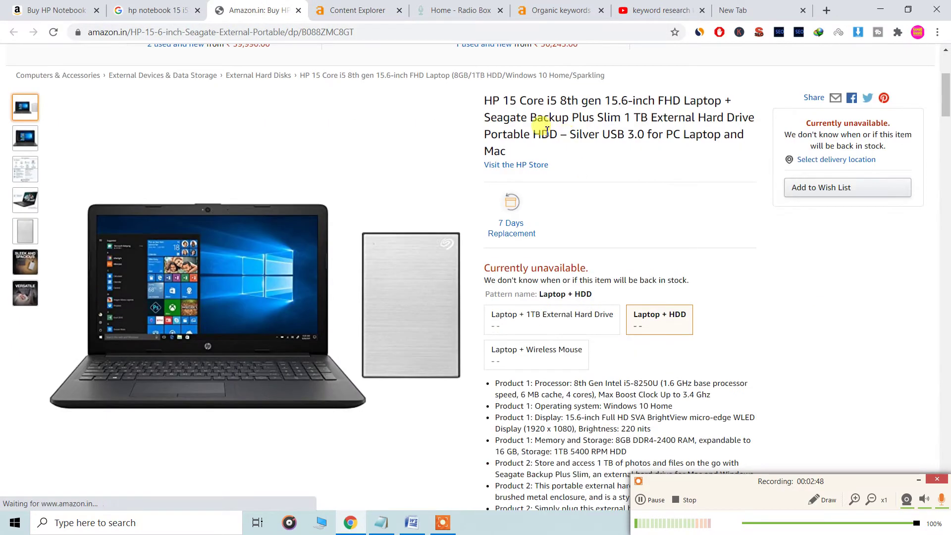
Close the organic keywords report for radiobox.net and return to the HP 15 Core i5 laptop's Amazon page
{"action": "left_click", "coordinate": [593, 17]}
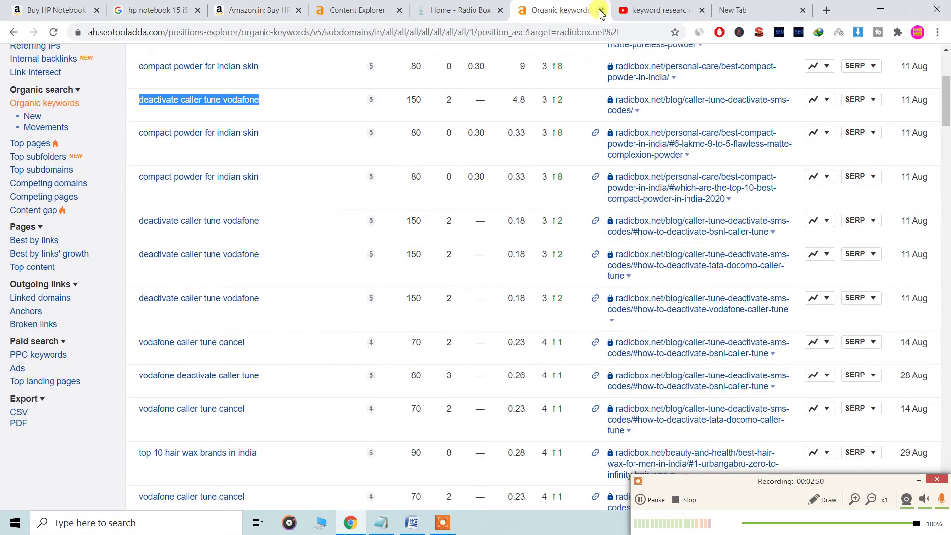
{"action": "left_click", "coordinate": [601, 11]}
{"action": "left_click", "coordinate": [242, 9]}
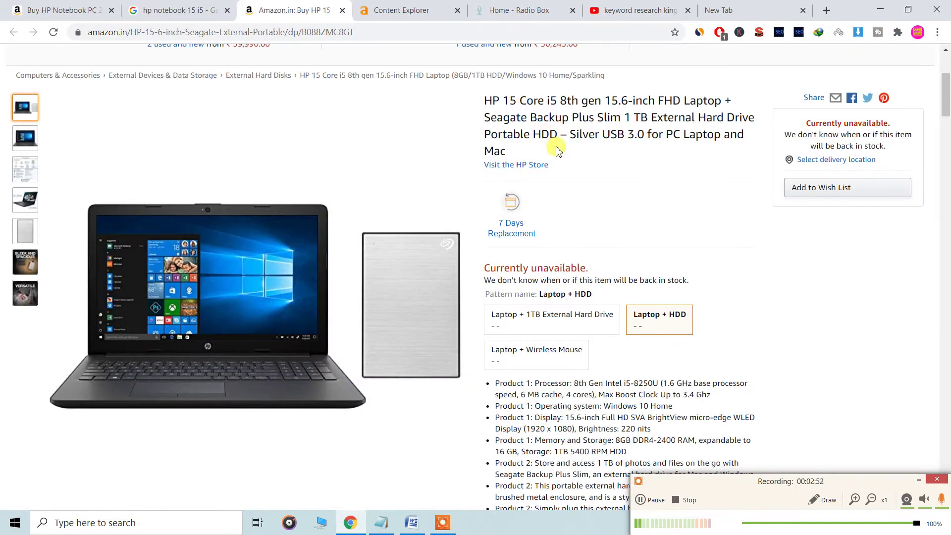
{"action": "scroll", "coordinate": [564, 155], "scroll_direction": "up", "scroll_amount": 5}
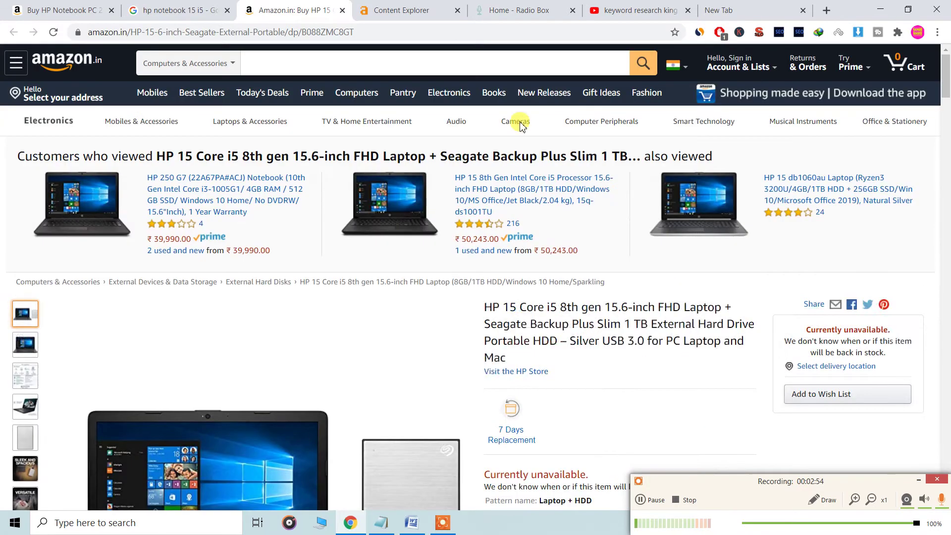
Check the Ahrefs Content Explorer page and the "HP 15 Core i5 8th gen" wording in the Amazon product title
{"action": "left_click", "coordinate": [391, 10]}
{"action": "scroll", "coordinate": [262, 157], "scroll_direction": "up", "scroll_amount": 4}
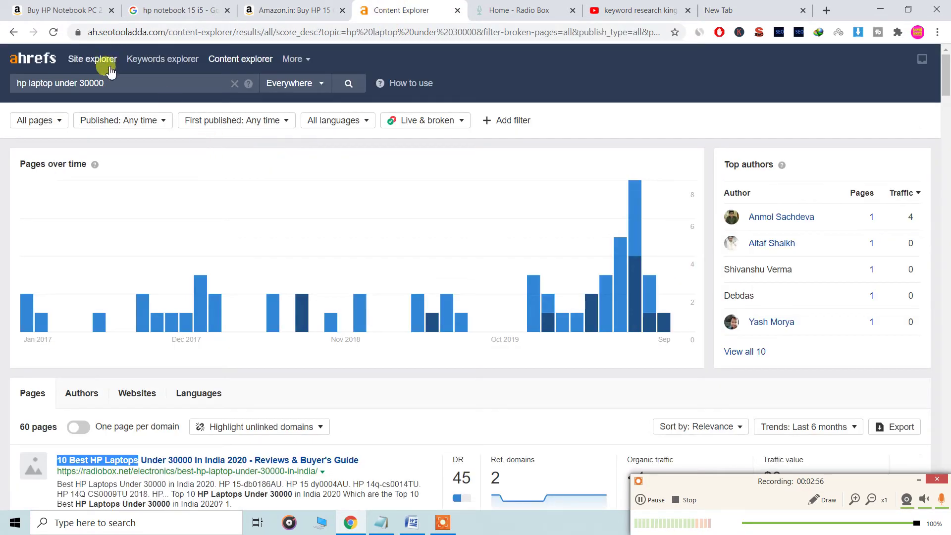
{"action": "left_click", "coordinate": [308, 4]}
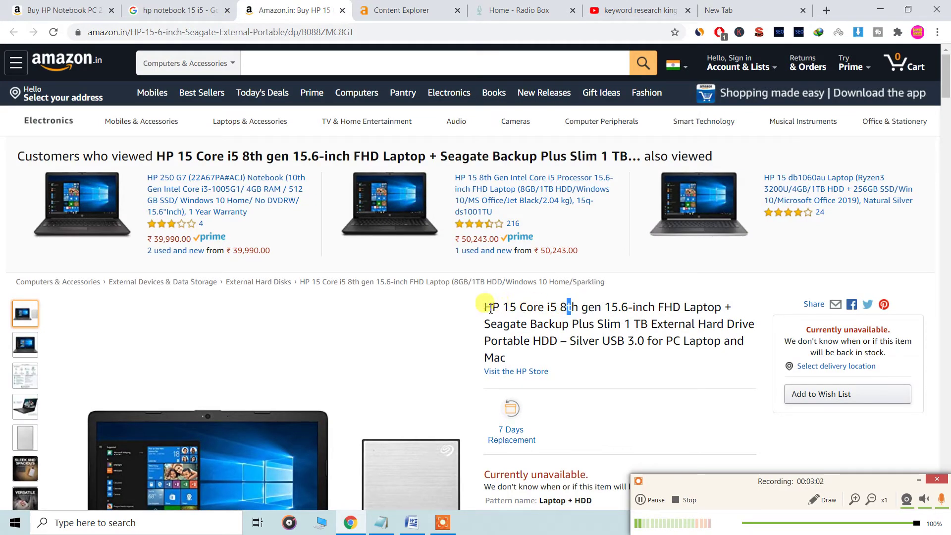
{"action": "left_click_drag", "start_coordinate": [490, 310], "coordinate": [581, 306]}
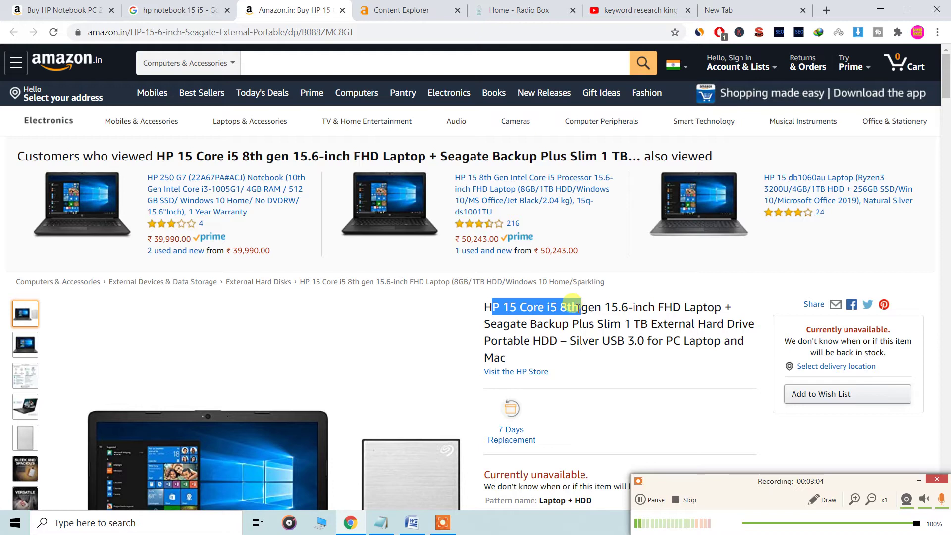
Search Ahrefs Content Explorer for "hp notebook 15 i5"
{"action": "left_click", "coordinate": [396, 5]}
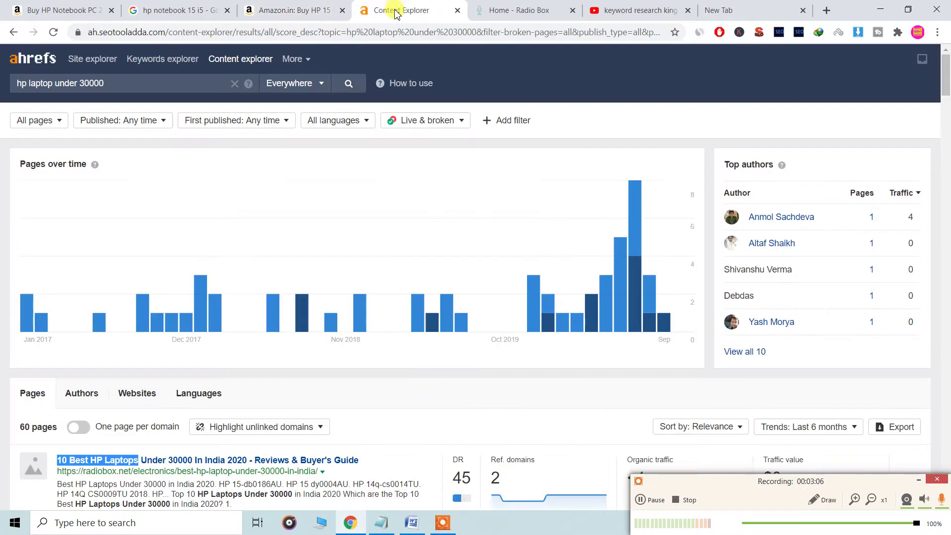
{"action": "left_click", "coordinate": [119, 83]}
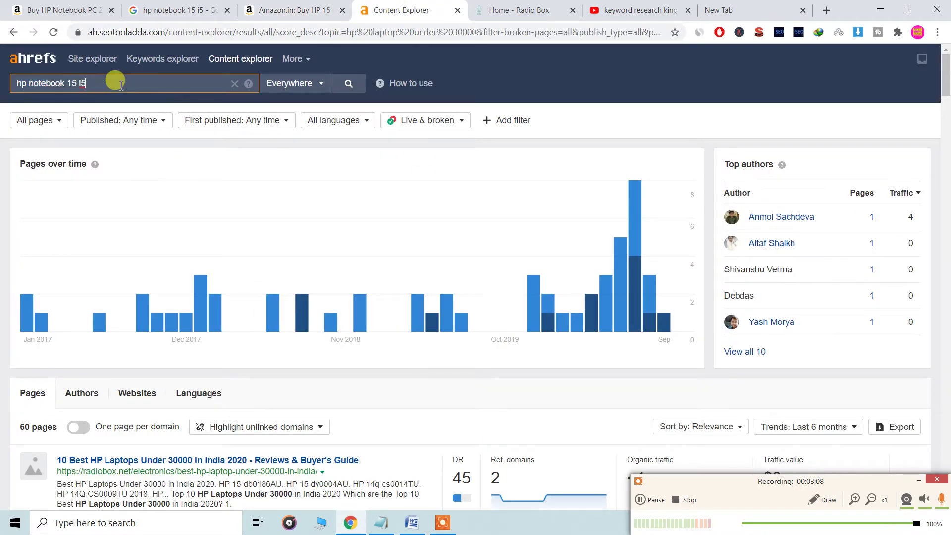
{"action": "left_click_drag", "start_coordinate": [11, 79], "coordinate": [117, 80]}
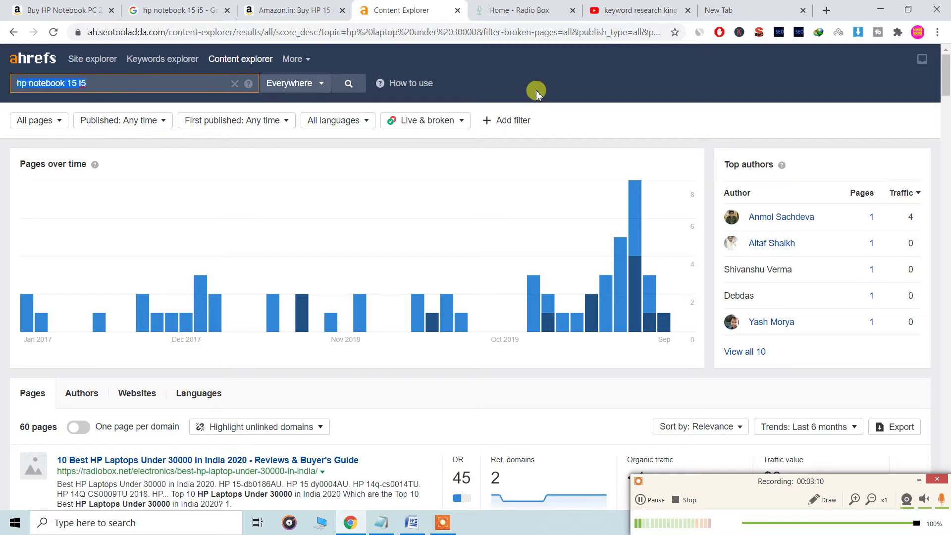
{"action": "key", "text": "Return"}
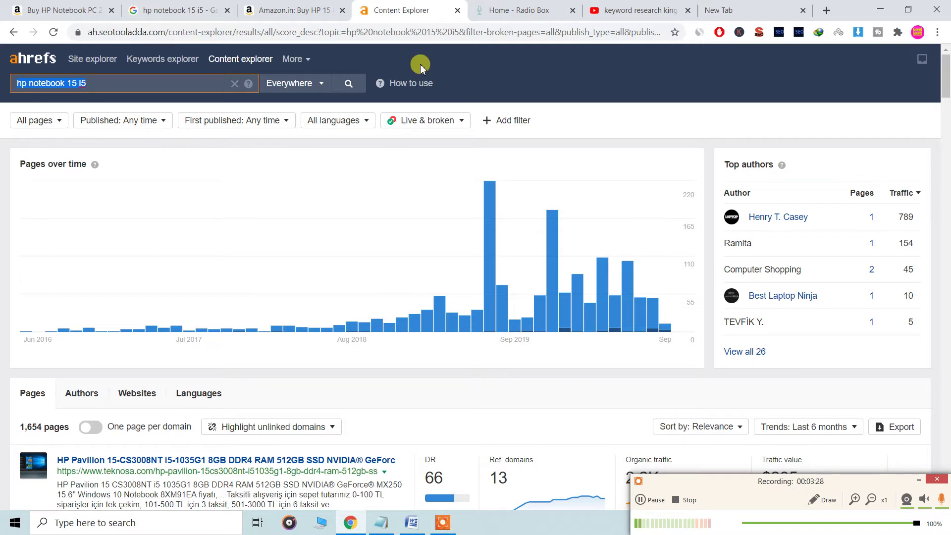
Sort the "hp notebook 15 i5" pages by organic traffic and limit the results to one page per domain
{"action": "scroll", "coordinate": [945, 123], "scroll_direction": "down", "scroll_amount": 1}
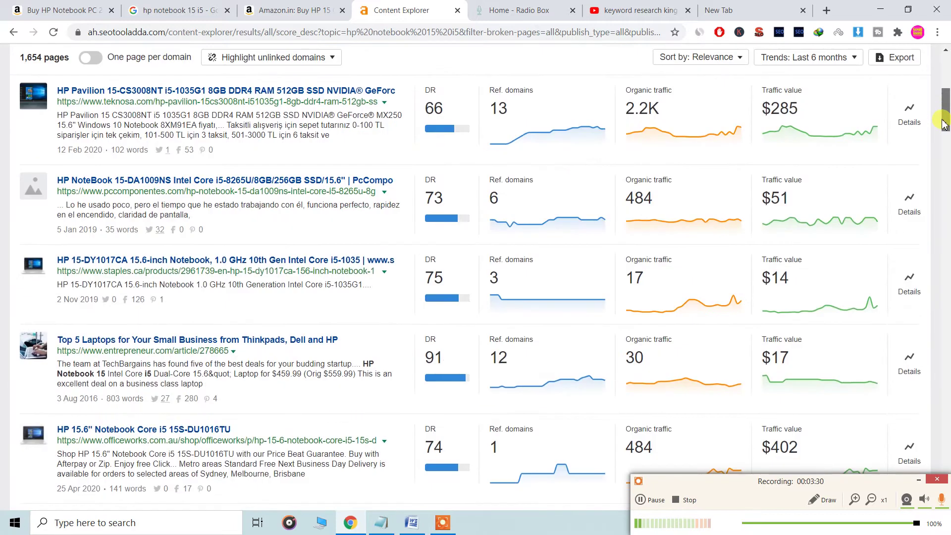
{"action": "left_click", "coordinate": [709, 57]}
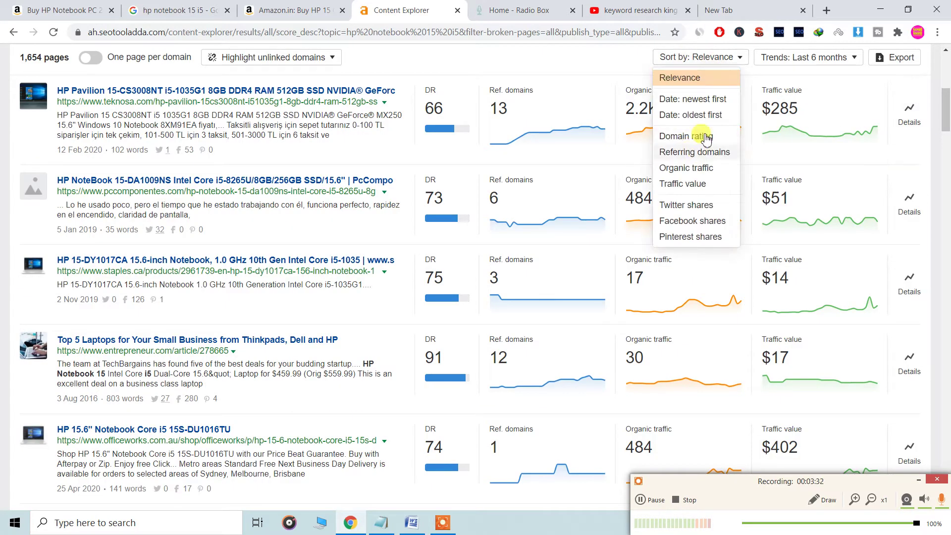
{"action": "left_click", "coordinate": [686, 168]}
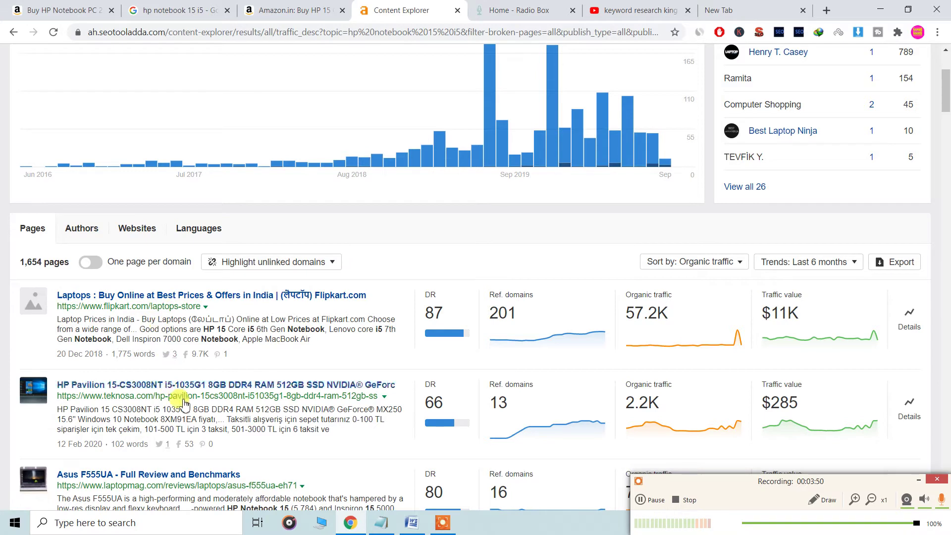
{"action": "left_click", "coordinate": [88, 263]}
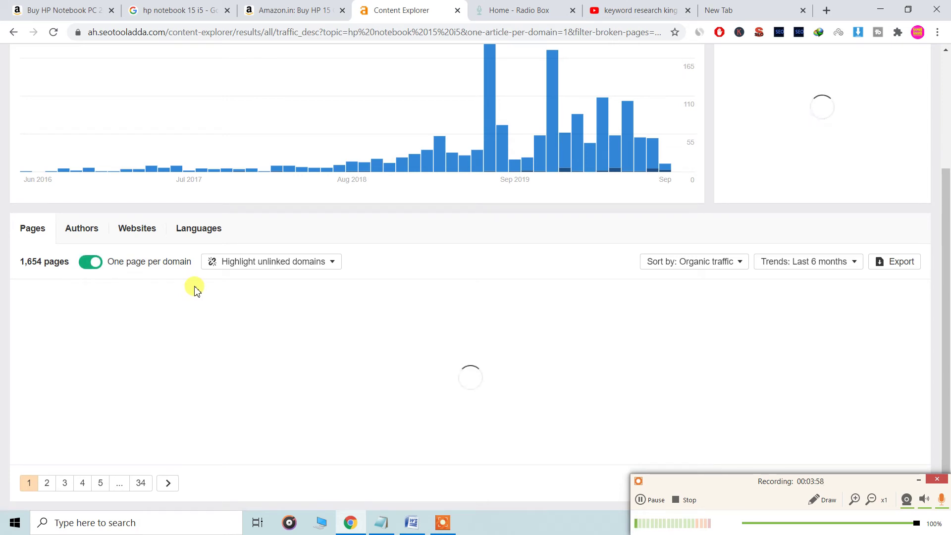
{"action": "scroll", "coordinate": [244, 208], "scroll_direction": "up", "scroll_amount": 3}
{"action": "left_click_drag", "start_coordinate": [91, 83], "coordinate": [15, 84]}
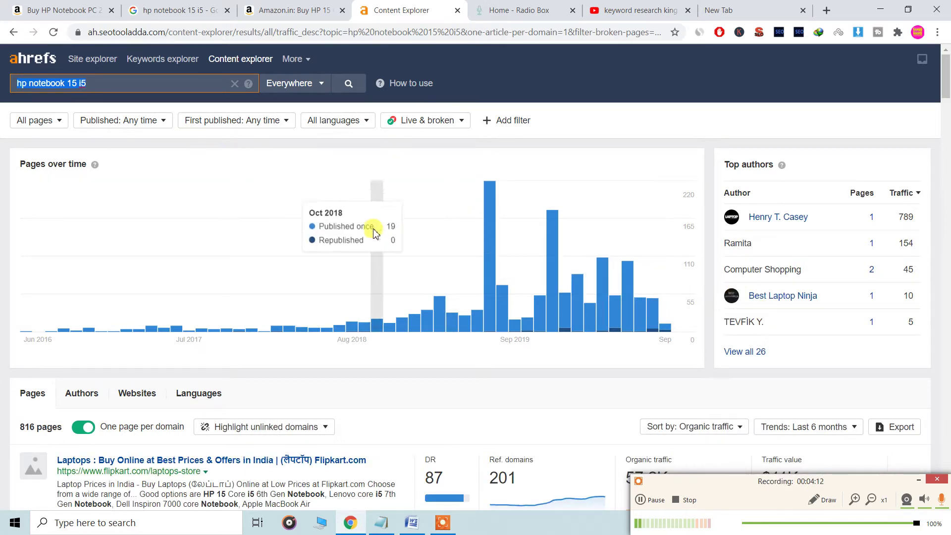
Browse the sorted pages and open techrotation.com's "10 Best Cheap Laptops Under $400-2020" article in a new tab
{"action": "scroll", "coordinate": [371, 218], "scroll_direction": "down", "scroll_amount": 15}
{"action": "scroll", "coordinate": [474, 248], "scroll_direction": "up", "scroll_amount": 18}
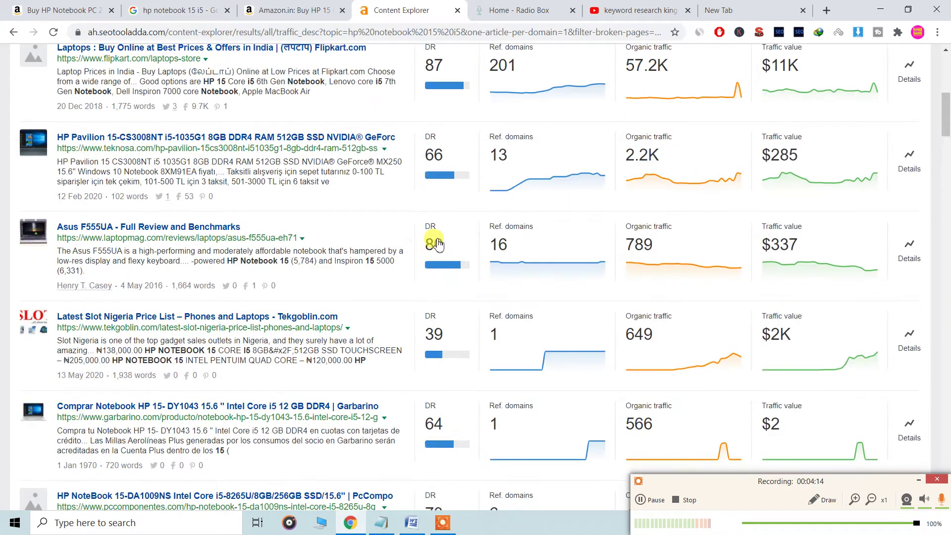
{"action": "scroll", "coordinate": [482, 250], "scroll_direction": "down", "scroll_amount": 9}
{"action": "scroll", "coordinate": [570, 235], "scroll_direction": "down", "scroll_amount": 10}
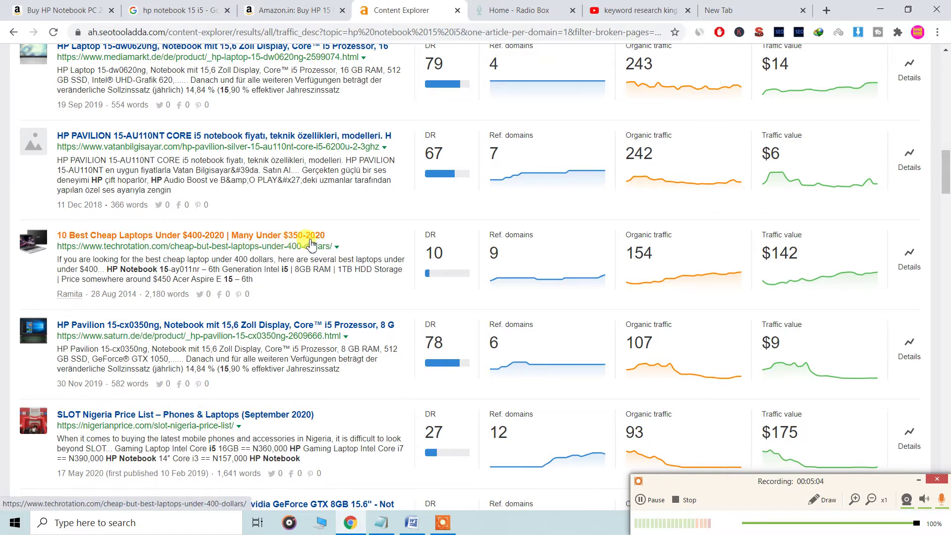
{"action": "right_click", "coordinate": [269, 236]}
{"action": "left_click", "coordinate": [301, 247]}
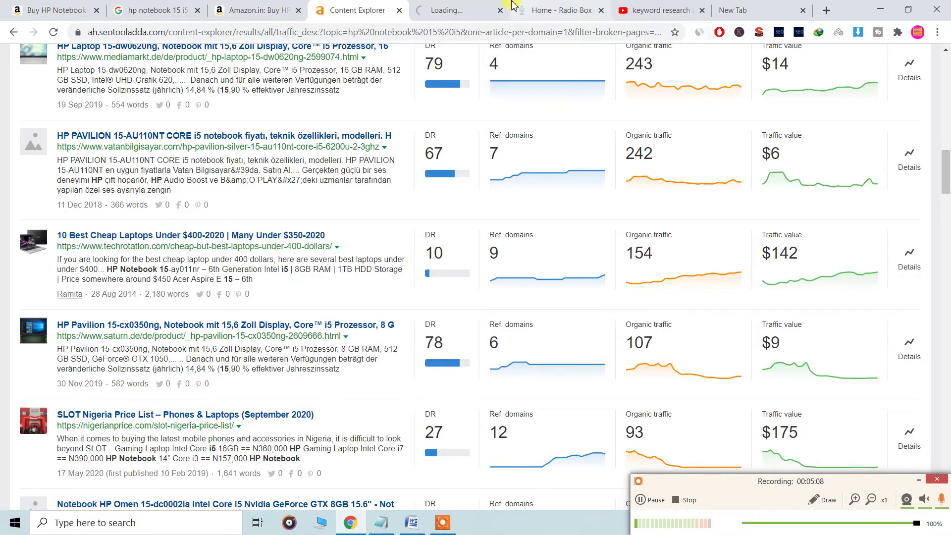
{"action": "left_click", "coordinate": [441, 15]}
Examine the TechRotation article's URL slug, its title and the table of best laptops under $400
{"action": "left_click_drag", "start_coordinate": [157, 32], "coordinate": [380, 36]}
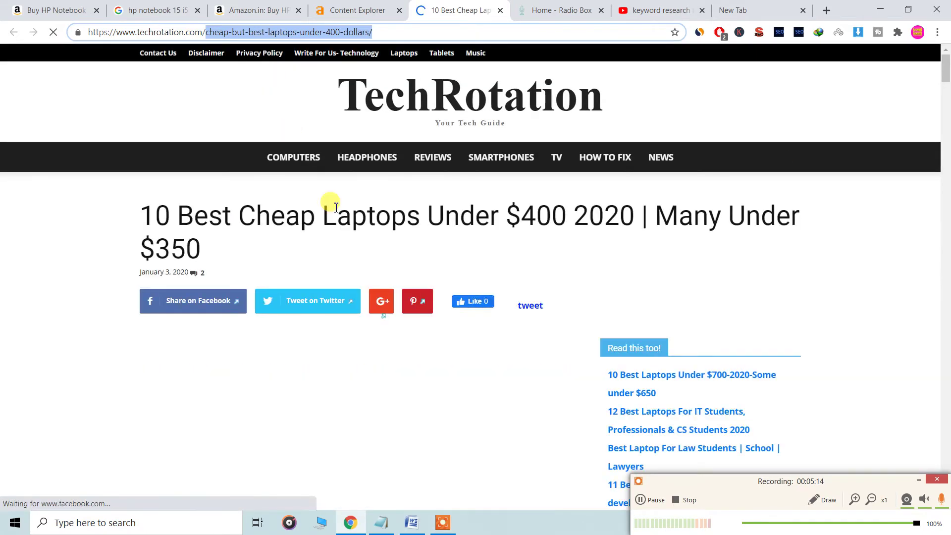
{"action": "left_click_drag", "start_coordinate": [152, 224], "coordinate": [461, 222]}
{"action": "scroll", "coordinate": [515, 251], "scroll_direction": "down", "scroll_amount": 15}
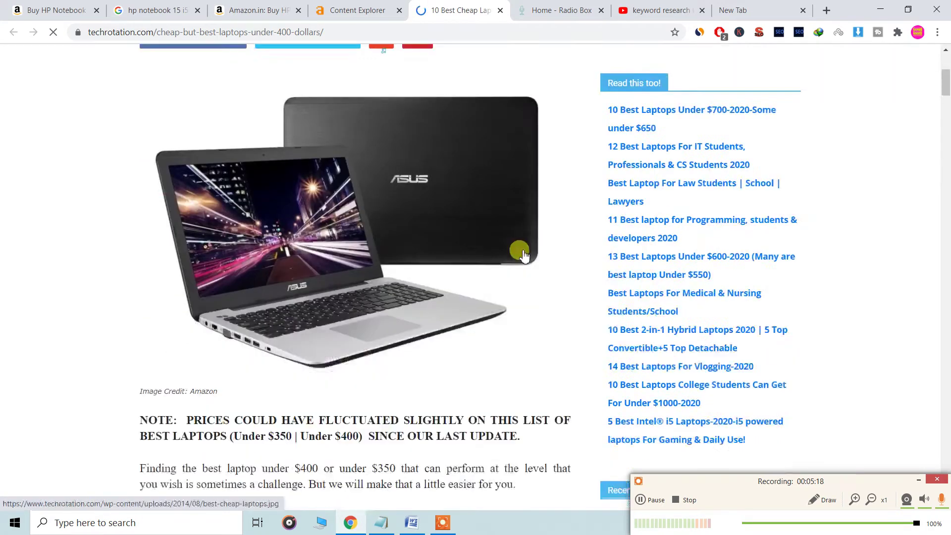
{"action": "scroll", "coordinate": [525, 255], "scroll_direction": "down", "scroll_amount": 4}
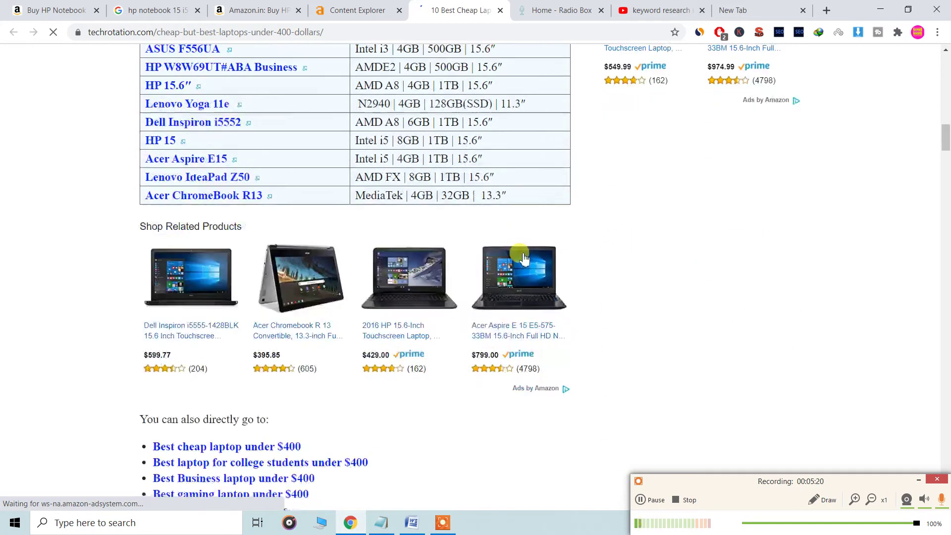
{"action": "scroll", "coordinate": [458, 188], "scroll_direction": "up", "scroll_amount": 4}
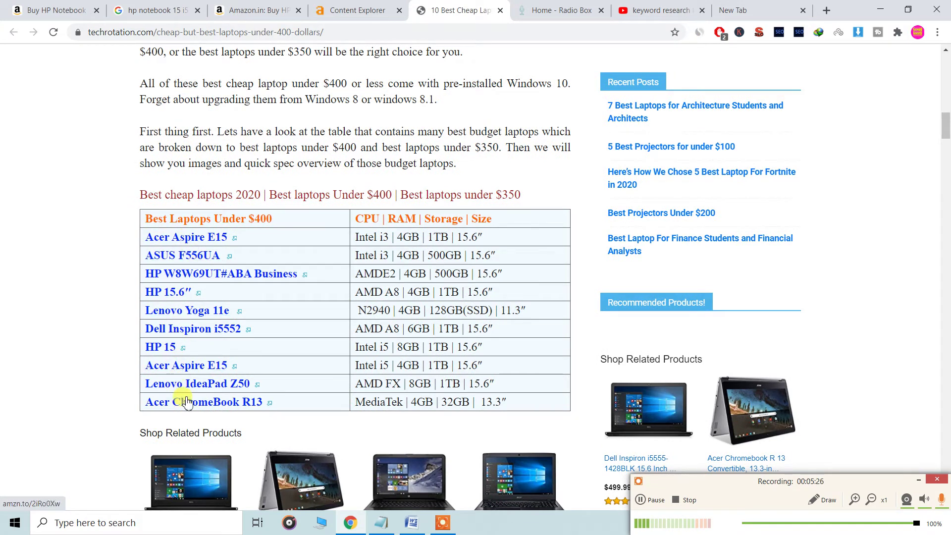
View the Acer Aspire E15 product page linked from the table, close it and return to the article's title
{"action": "left_click", "coordinate": [193, 247]}
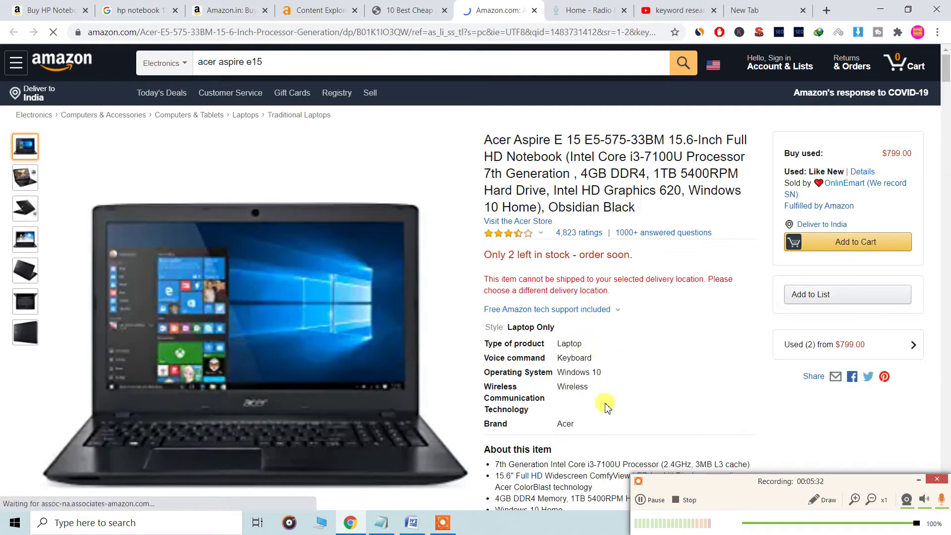
{"action": "left_click", "coordinate": [533, 11]}
{"action": "scroll", "coordinate": [314, 182], "scroll_direction": "up", "scroll_amount": 10}
{"action": "scroll", "coordinate": [314, 182], "scroll_direction": "up", "scroll_amount": 5}
{"action": "left_click_drag", "start_coordinate": [471, 215], "coordinate": [570, 223]}
{"action": "left_click", "coordinate": [440, 259]}
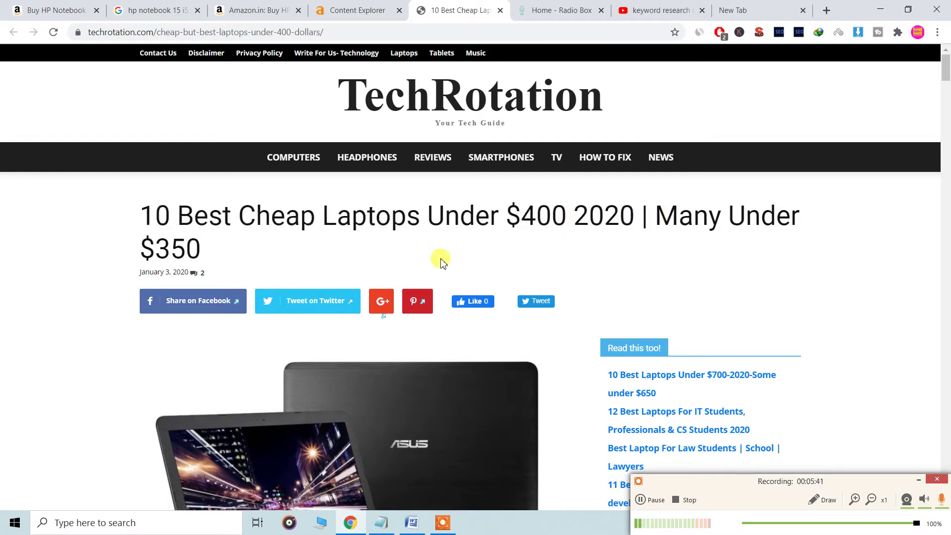
Return to the Google results and highlight the search phrase "hp notebook 15 i5"
{"action": "left_click", "coordinate": [136, 10]}
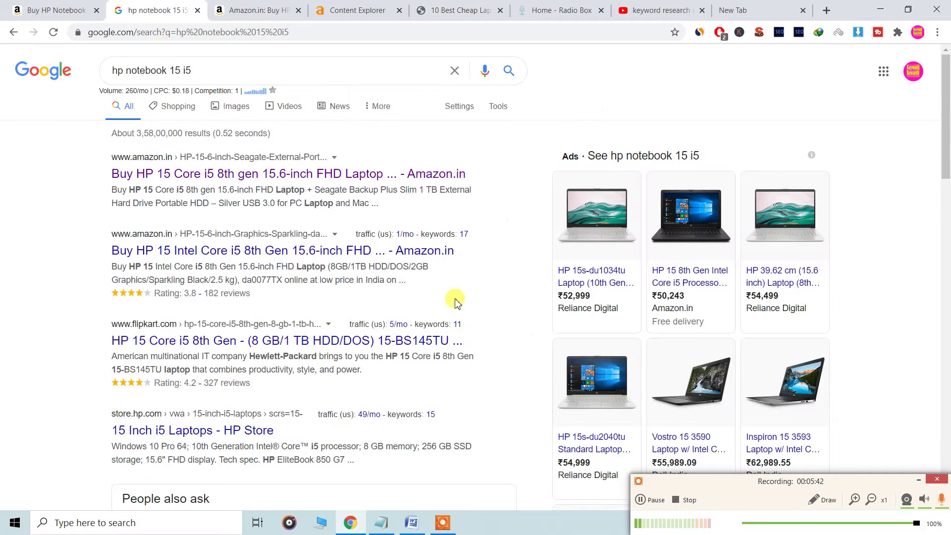
{"action": "triple_click", "coordinate": [216, 72]}
{"action": "left_click_drag", "start_coordinate": [229, 70], "coordinate": [122, 73]}
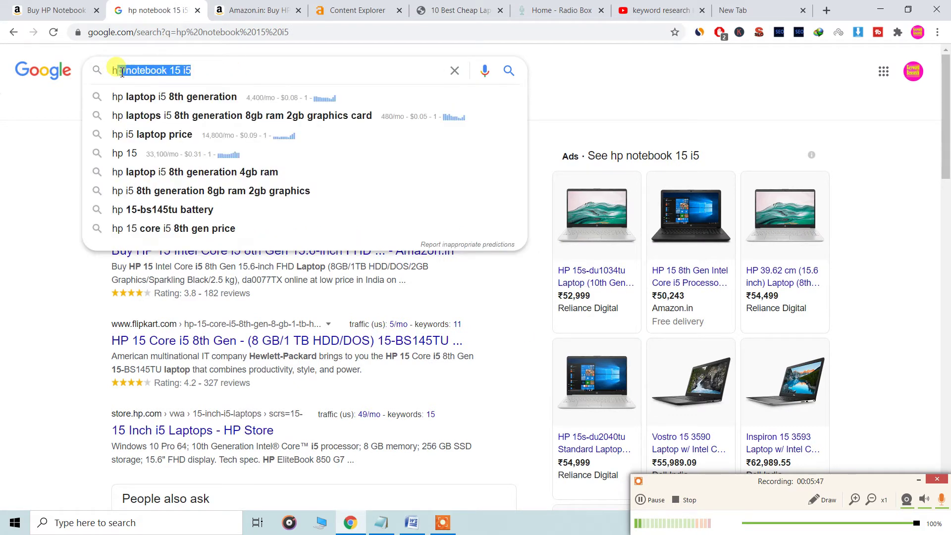
{"action": "left_click", "coordinate": [210, 72]}
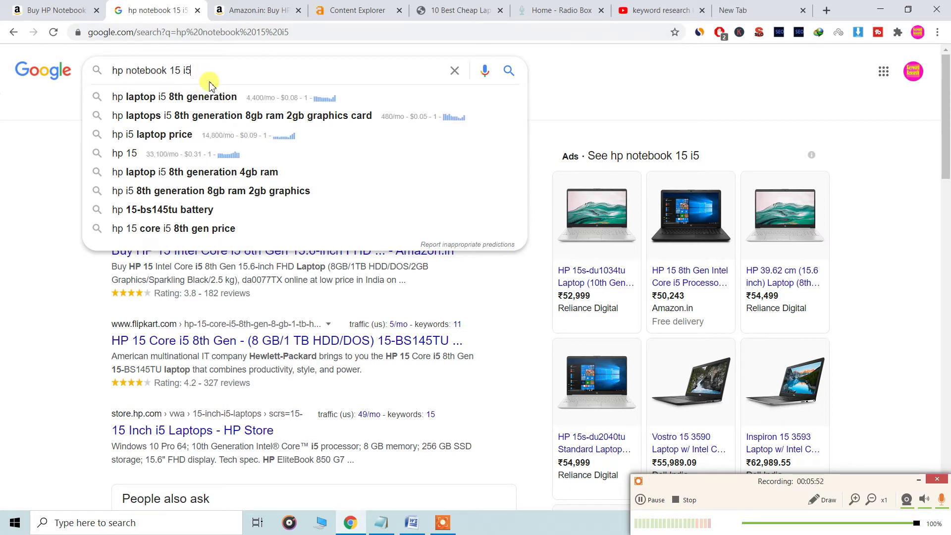
{"action": "left_click_drag", "start_coordinate": [240, 70], "coordinate": [105, 69]}
Compare the Google search phrase with the "HP Notebook 15" wording in the techrotation.com snippet in Content Explorer
{"action": "left_click", "coordinate": [263, 10]}
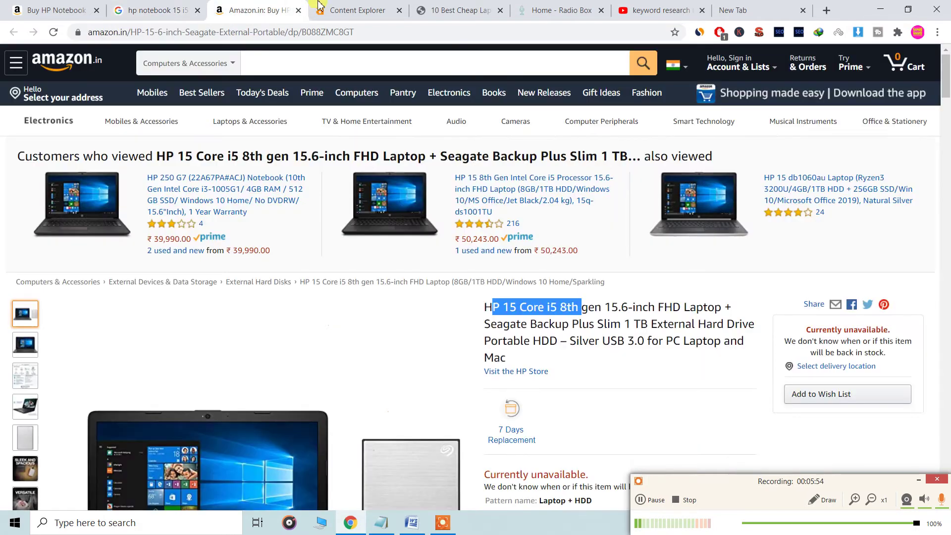
{"action": "left_click", "coordinate": [320, 6]}
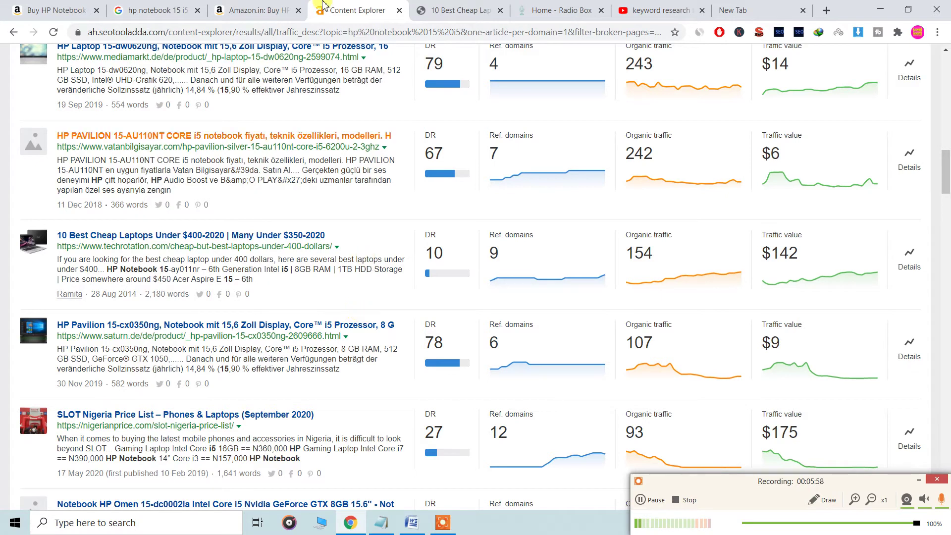
{"action": "left_click", "coordinate": [158, 10]}
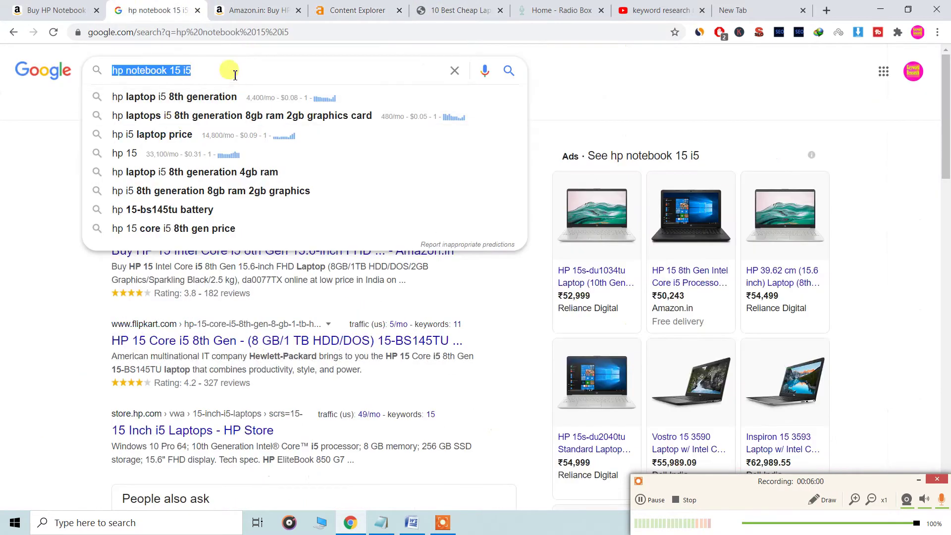
{"action": "left_click", "coordinate": [365, 7]}
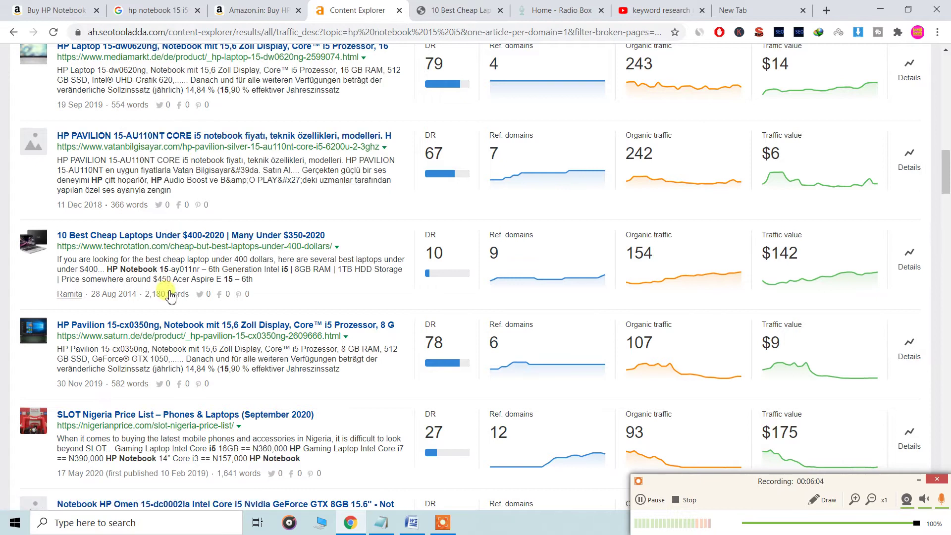
{"action": "left_click_drag", "start_coordinate": [107, 273], "coordinate": [71, 286]}
{"action": "left_click", "coordinate": [112, 274]}
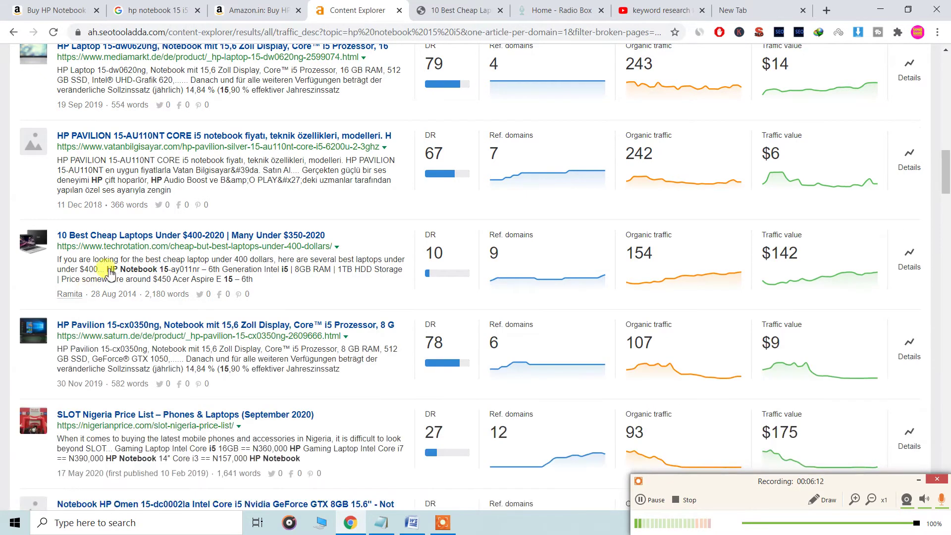
Inspect the TechRotation article's meta title and description in the SEO extension's summary, then close it
{"action": "left_click", "coordinate": [461, 10]}
{"action": "scroll", "coordinate": [317, 238], "scroll_direction": "down", "scroll_amount": 13}
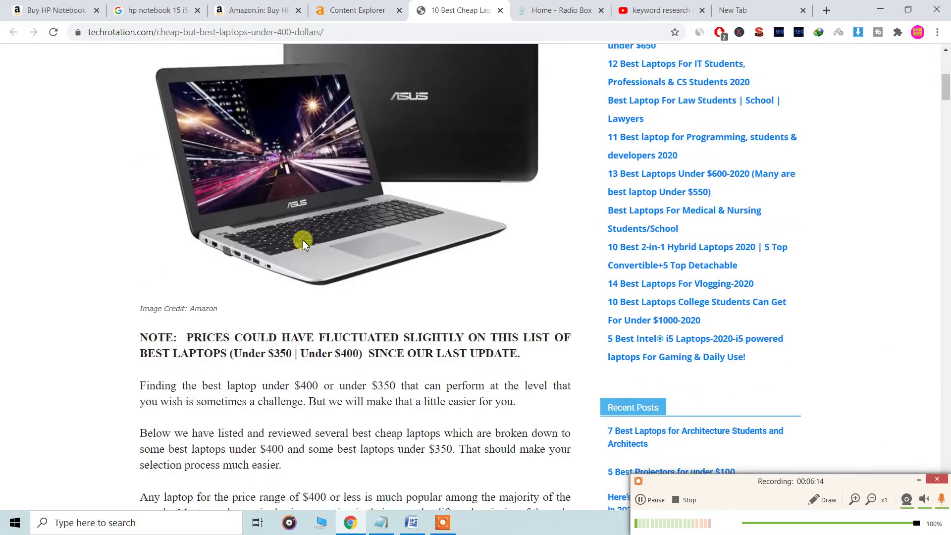
{"action": "scroll", "coordinate": [317, 238], "scroll_direction": "up", "scroll_amount": 13}
{"action": "left_click", "coordinate": [759, 35]}
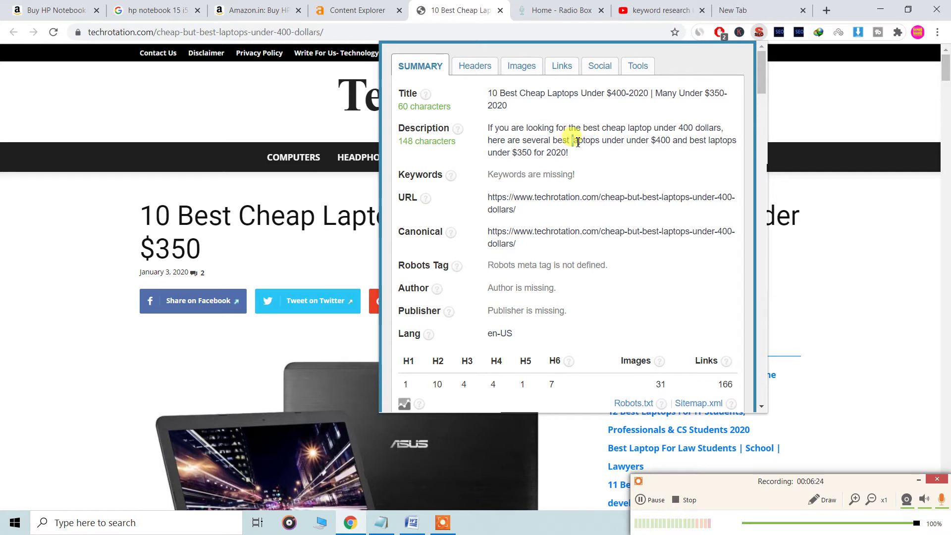
{"action": "left_click_drag", "start_coordinate": [568, 141], "coordinate": [725, 153]}
{"action": "left_click", "coordinate": [683, 136]}
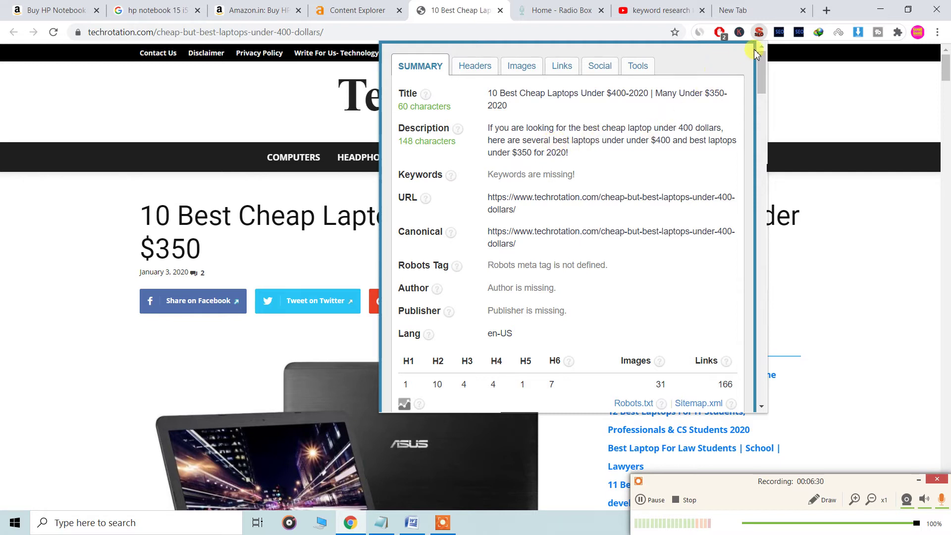
{"action": "left_click", "coordinate": [782, 59]}
Skim the TechRotation laptop reviews, recheck the Google suggestions for "hp notebook 15 i5" and look at the Radio Box page
{"action": "scroll", "coordinate": [601, 251], "scroll_direction": "down", "scroll_amount": 20}
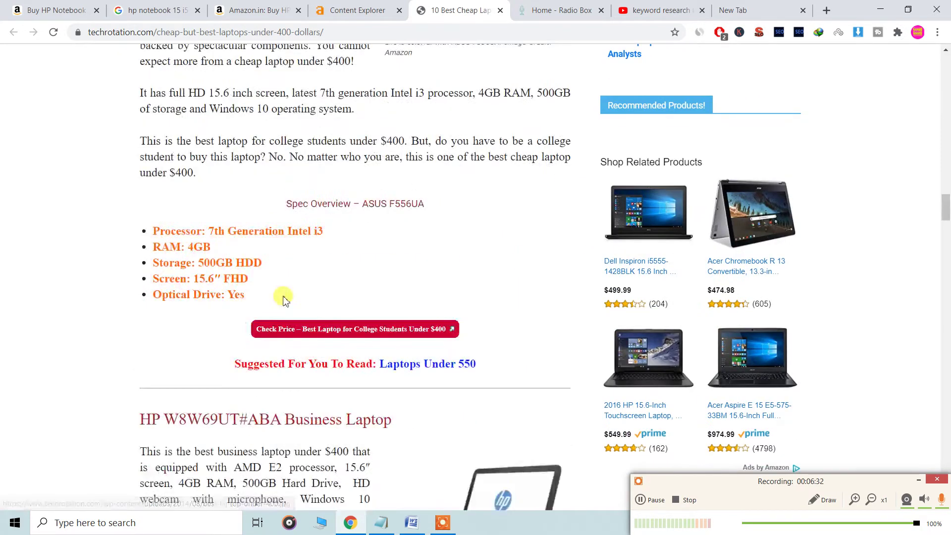
{"action": "scroll", "coordinate": [286, 301], "scroll_direction": "up", "scroll_amount": 5}
{"action": "left_click", "coordinate": [239, 9]}
{"action": "left_click", "coordinate": [154, 9]}
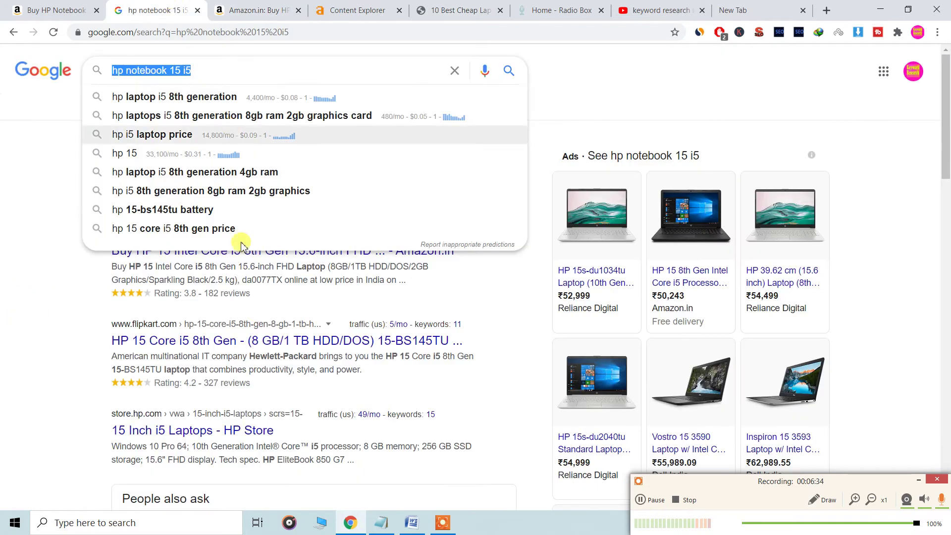
{"action": "left_click", "coordinate": [463, 8]}
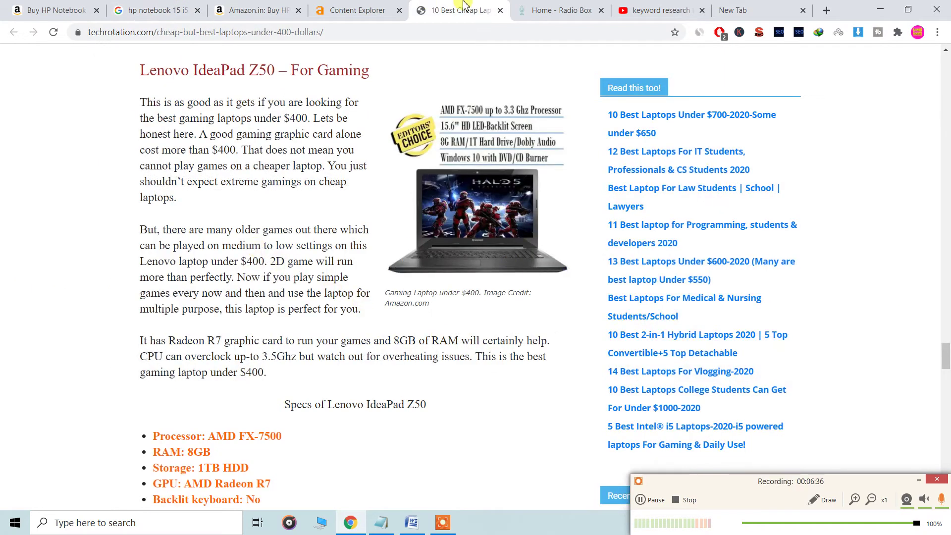
{"action": "left_click", "coordinate": [555, 10]}
{"action": "scroll", "coordinate": [248, 298], "scroll_direction": "down", "scroll_amount": 8}
Reread the techrotation.com snippet in Content Explorer and close the details that open beneath it
{"action": "left_click", "coordinate": [357, 10]}
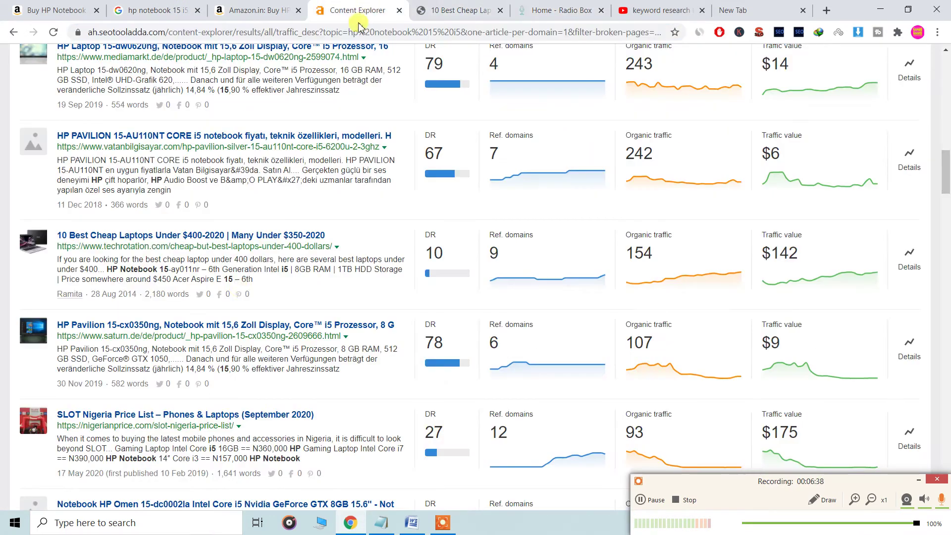
{"action": "left_click_drag", "start_coordinate": [64, 259], "coordinate": [85, 269]}
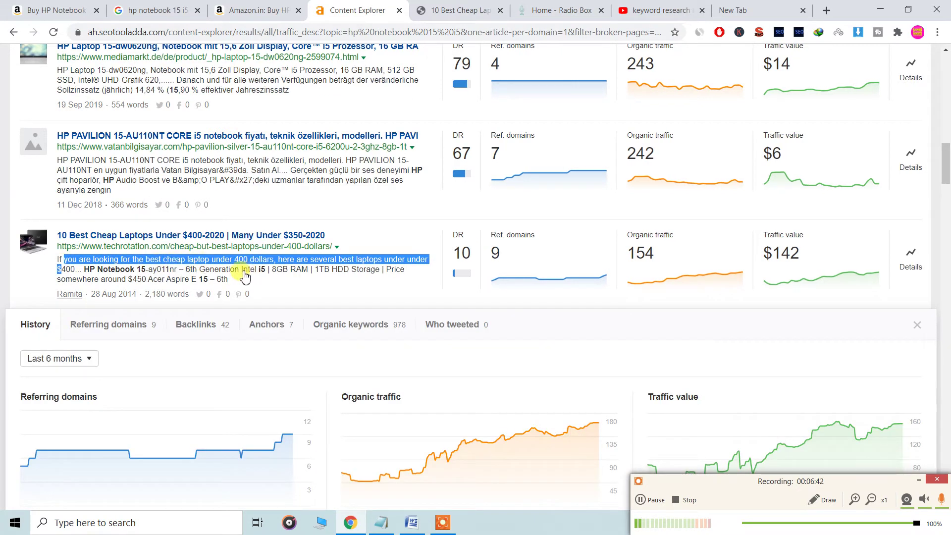
{"action": "left_click", "coordinate": [257, 267]}
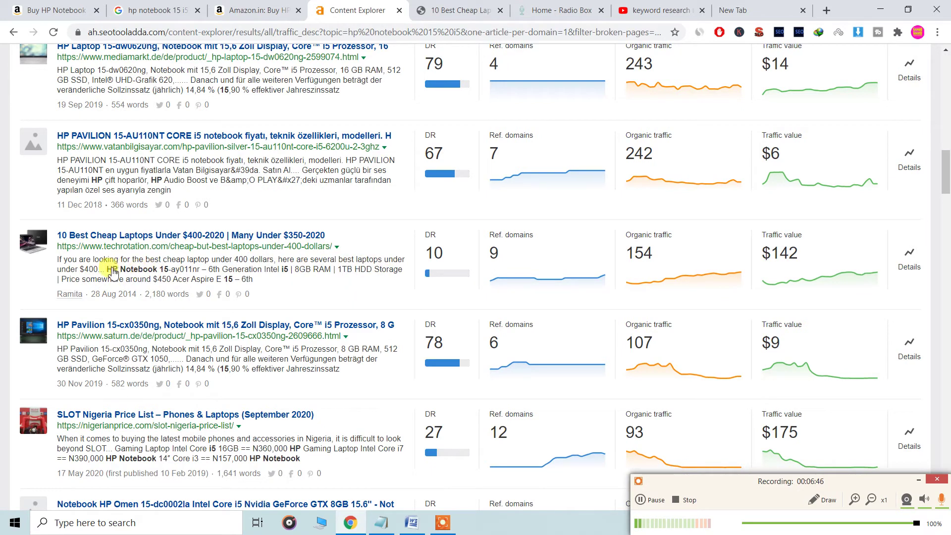
Compare the "HP Notebook 15" wording in the techrotation.com snippet with the "under-400-dollars" ending of the article's URL
{"action": "left_click_drag", "start_coordinate": [107, 271], "coordinate": [177, 273]}
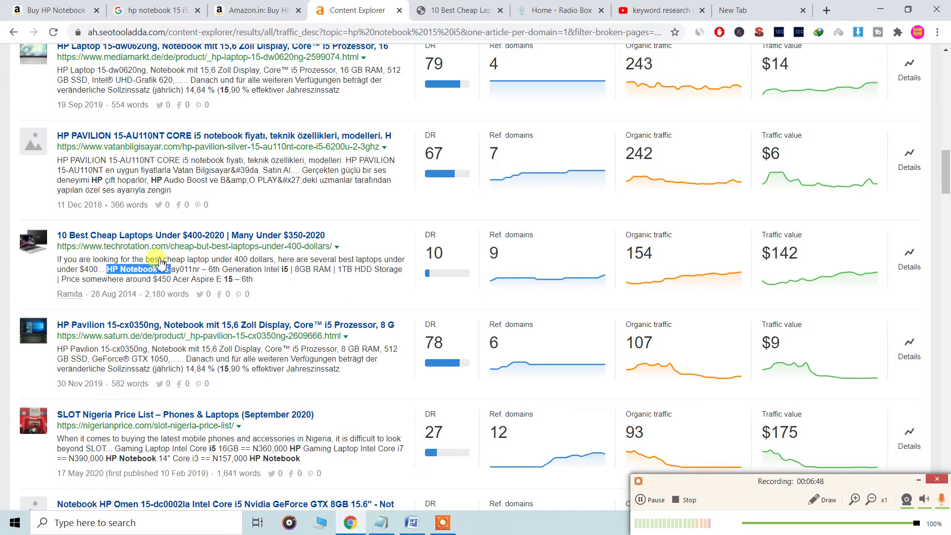
{"action": "left_click", "coordinate": [478, 6]}
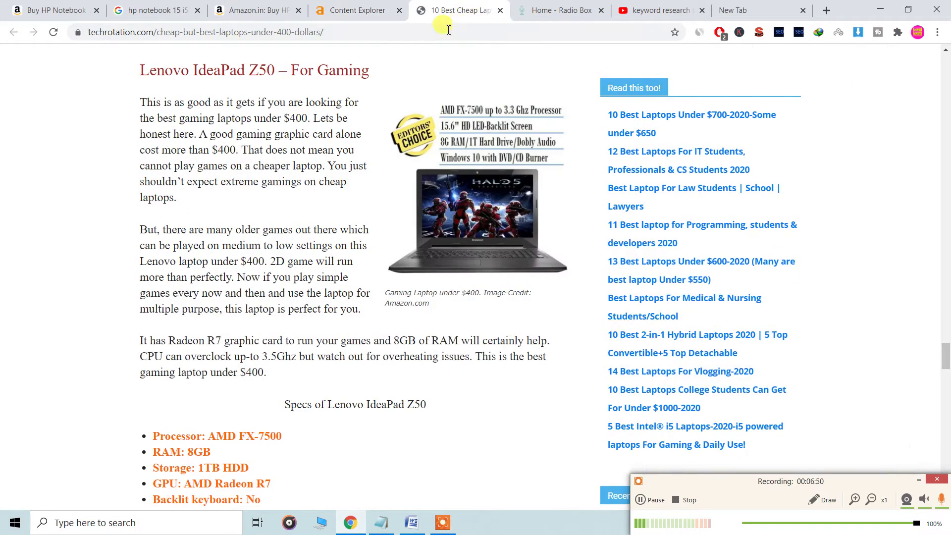
{"action": "left_click_drag", "start_coordinate": [174, 36], "coordinate": [212, 37]}
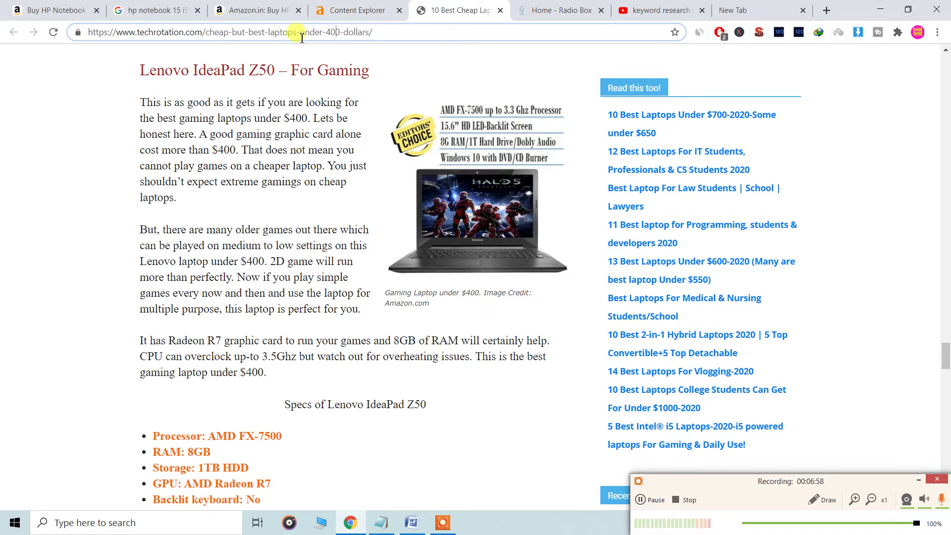
{"action": "left_click_drag", "start_coordinate": [298, 37], "coordinate": [344, 37]}
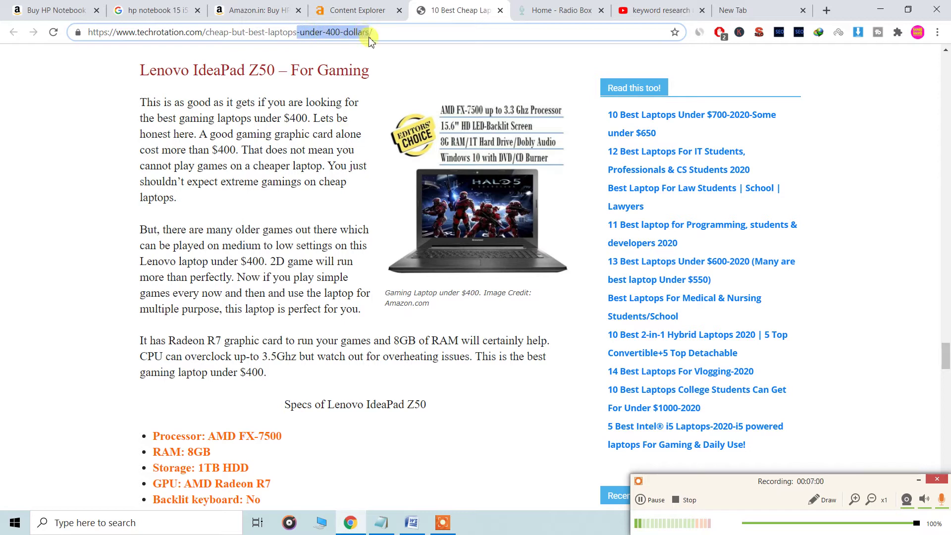
{"action": "left_click", "coordinate": [369, 10]}
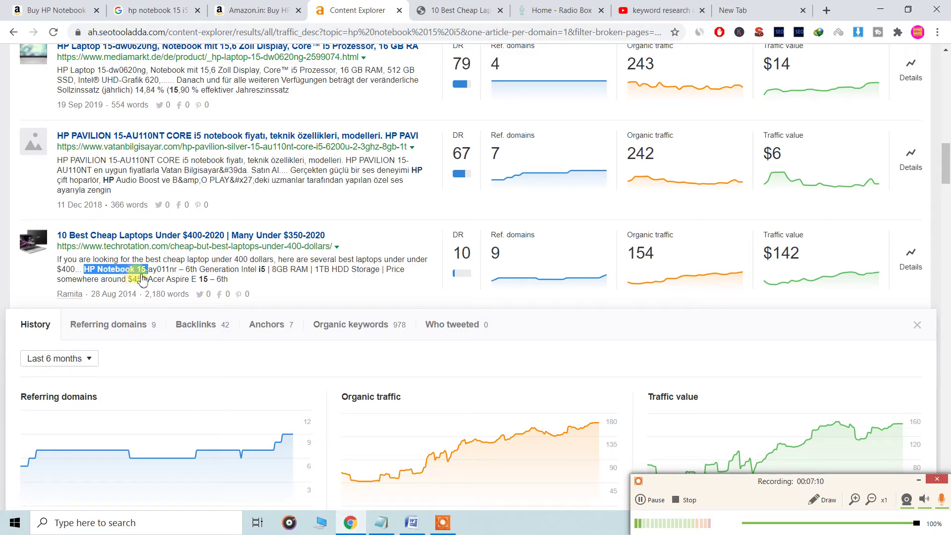
Find "hp notebook 15" in the TechRotation article and skim the sections around the match
{"action": "left_click", "coordinate": [458, 9]}
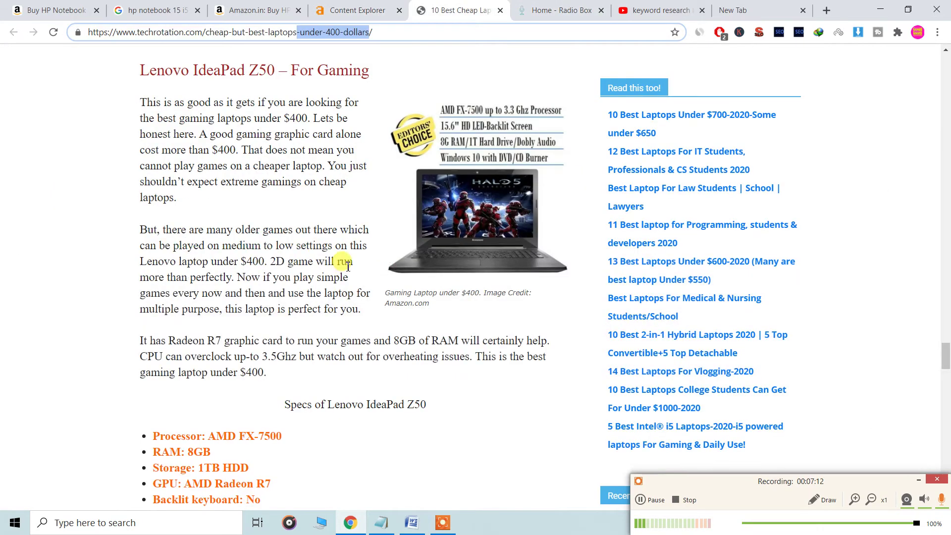
{"action": "key", "text": "ctrl+f"}
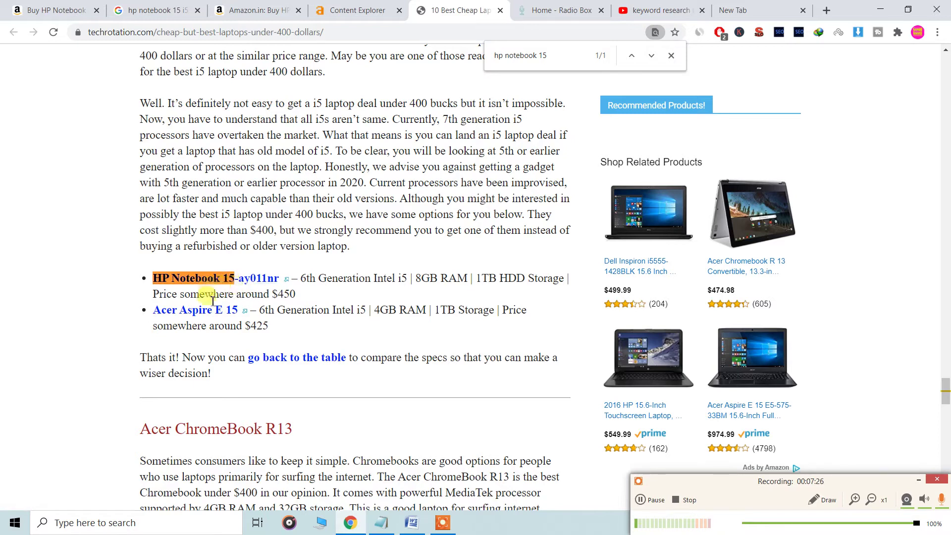
{"action": "scroll", "coordinate": [225, 382], "scroll_direction": "down", "scroll_amount": 8}
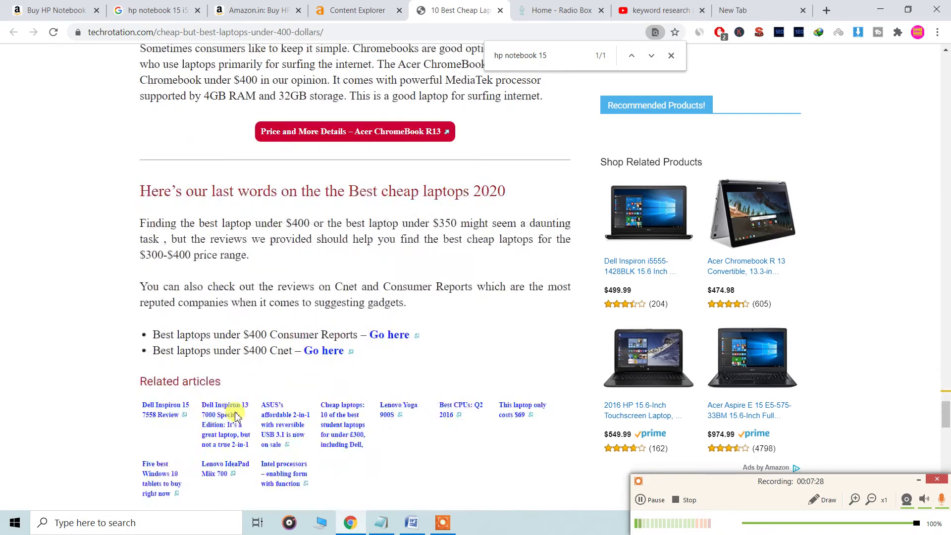
{"action": "scroll", "coordinate": [196, 242], "scroll_direction": "up", "scroll_amount": 4}
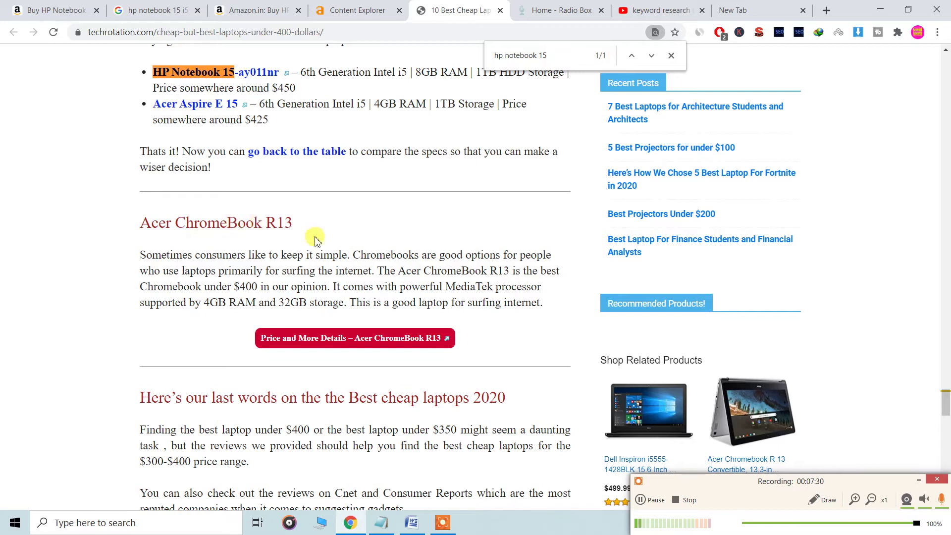
Follow the article's Acer ChromeBook R13 price link and HP Notebook 15-ay011nr product link, closing each page that opens
{"action": "left_click", "coordinate": [361, 342]}
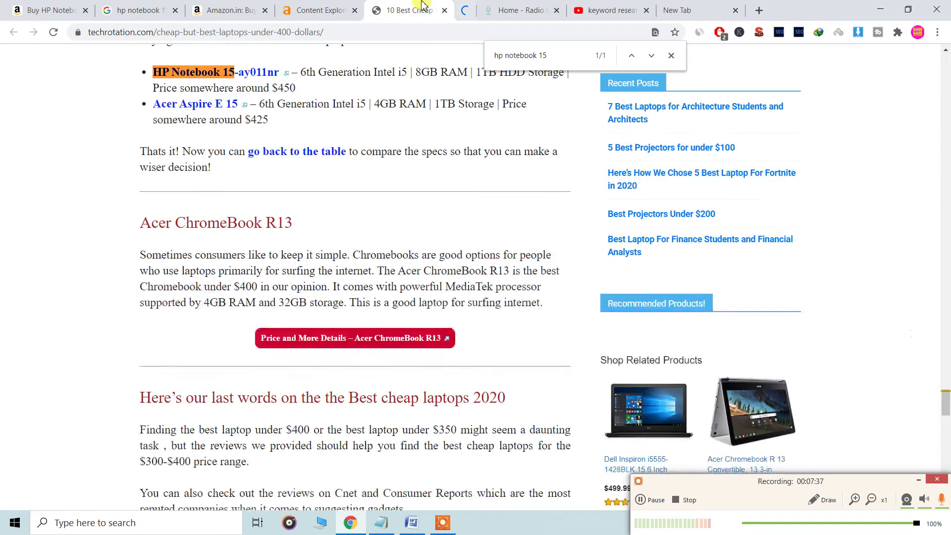
{"action": "left_click", "coordinate": [534, 10]}
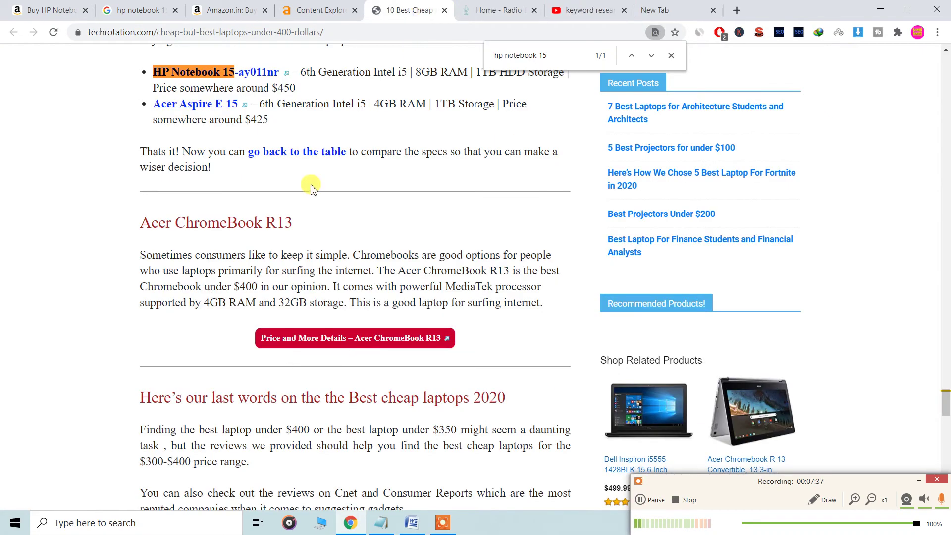
{"action": "left_click", "coordinate": [266, 75]}
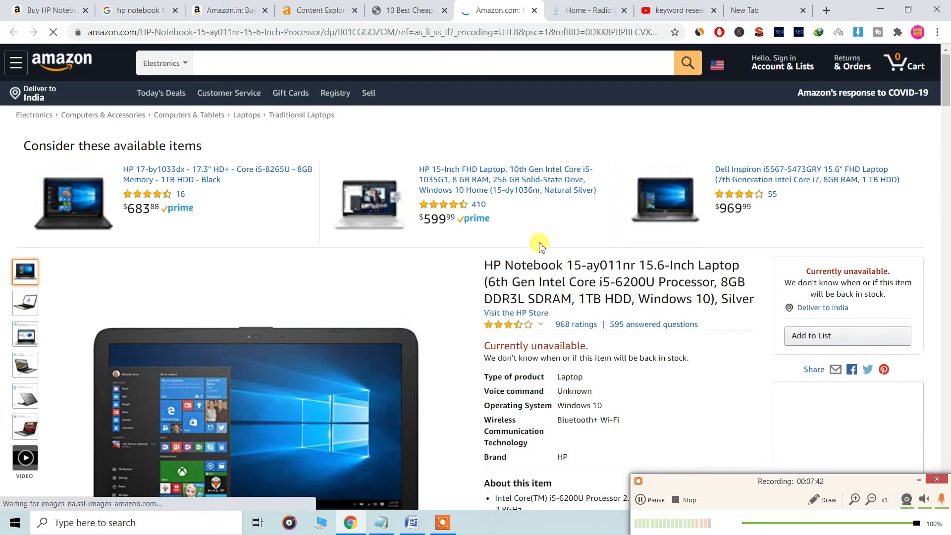
{"action": "left_click", "coordinate": [535, 10]}
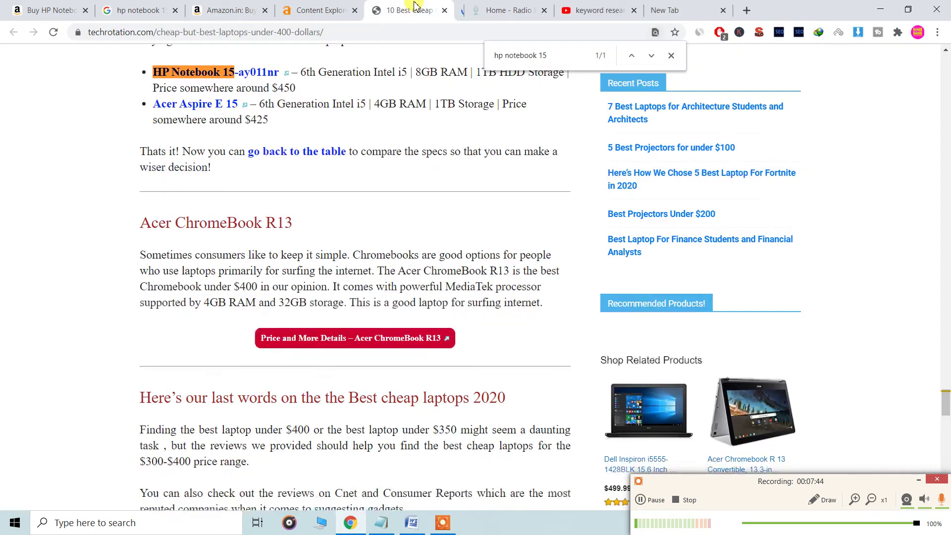
Reread the TechRotation passage on i5 laptops under 400 dollars that leads to the HP Notebook 15 mention
{"action": "scroll", "coordinate": [289, 221], "scroll_direction": "up", "scroll_amount": 8}
{"action": "scroll", "coordinate": [190, 308], "scroll_direction": "down", "scroll_amount": 4}
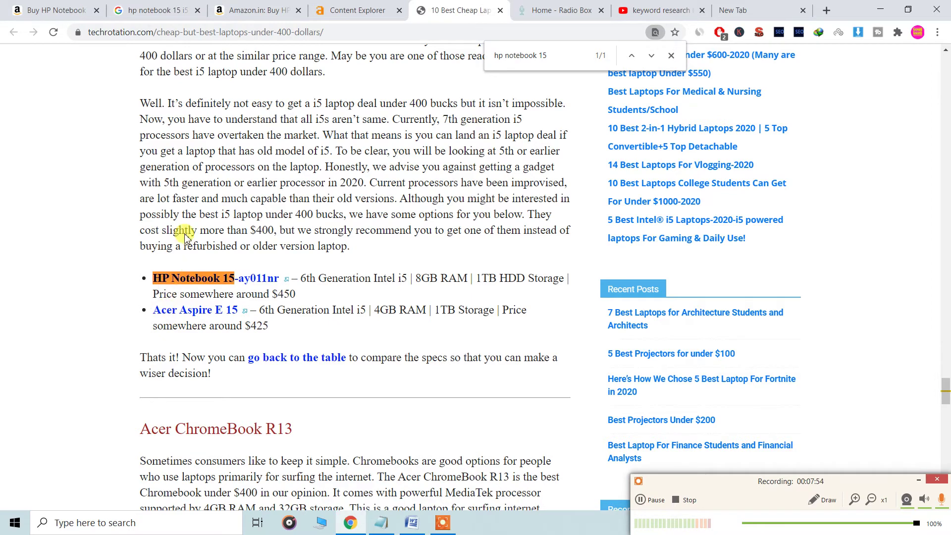
{"action": "left_click_drag", "start_coordinate": [309, 161], "coordinate": [306, 169]}
Show the organic keywords of the techrotation.com result in Content Explorer and review the keyword and country columns
{"action": "left_click", "coordinate": [356, 10]}
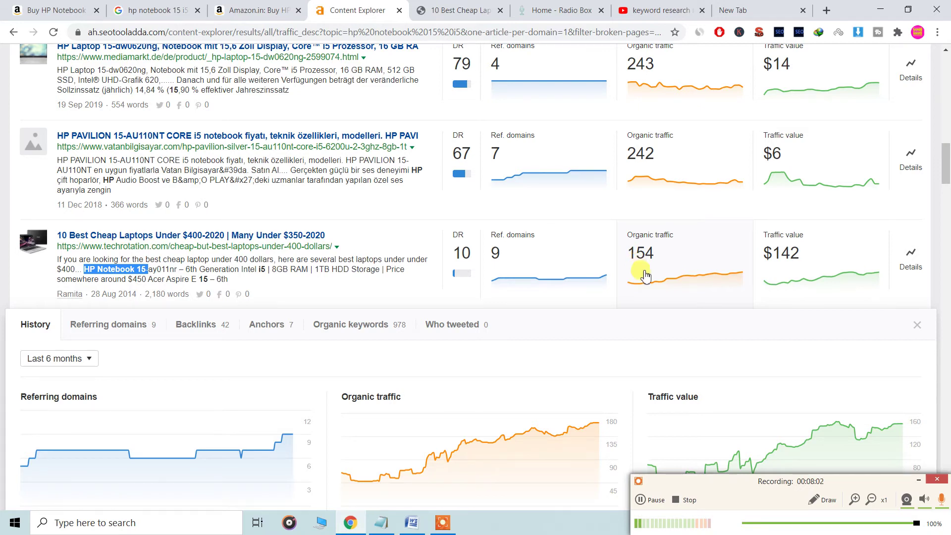
{"action": "scroll", "coordinate": [645, 276], "scroll_direction": "down", "scroll_amount": 5}
{"action": "scroll", "coordinate": [548, 251], "scroll_direction": "up", "scroll_amount": 5}
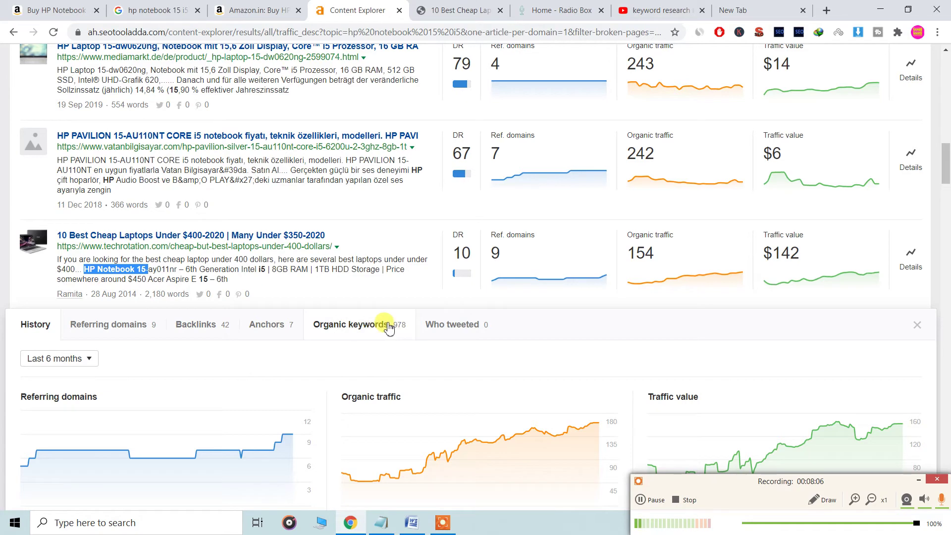
{"action": "left_click", "coordinate": [370, 334]}
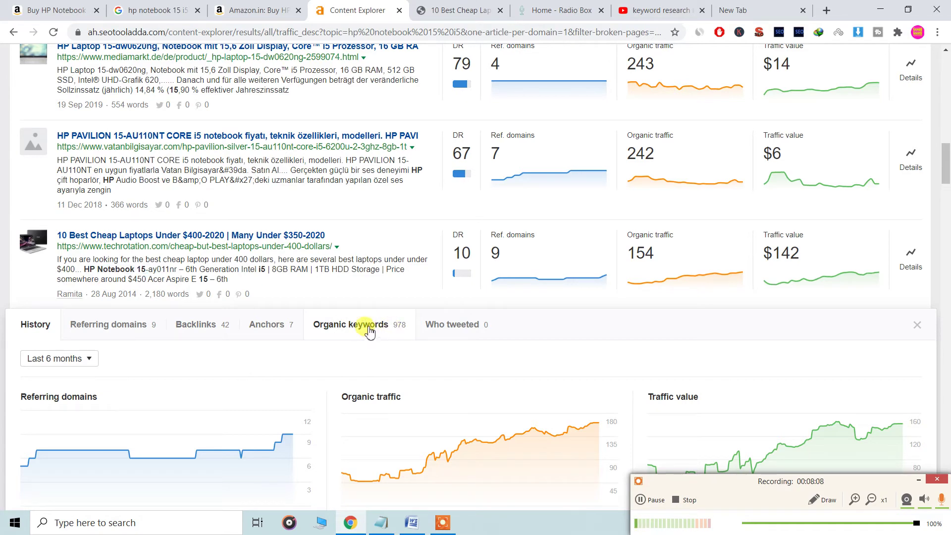
{"action": "scroll", "coordinate": [627, 376], "scroll_direction": "down", "scroll_amount": 4}
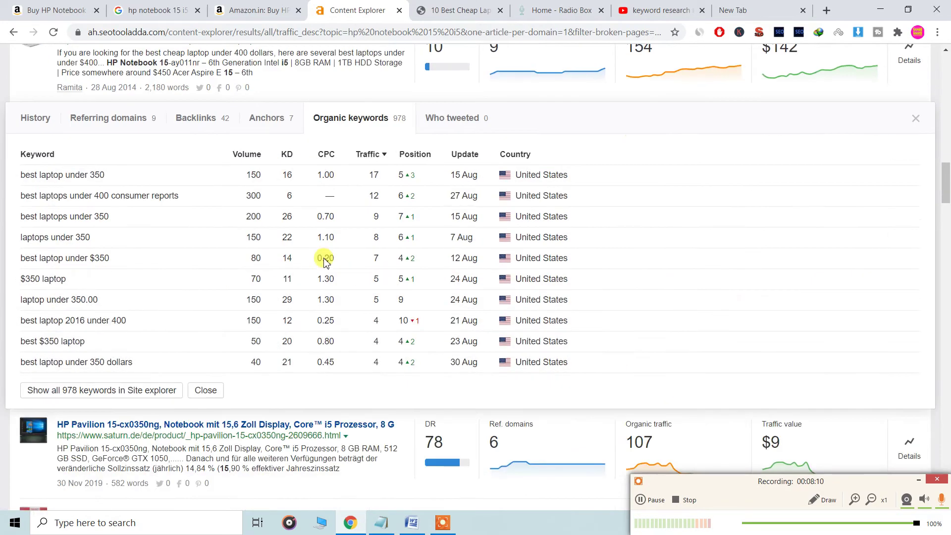
{"action": "left_click_drag", "start_coordinate": [22, 179], "coordinate": [126, 364]}
{"action": "left_click", "coordinate": [138, 365]}
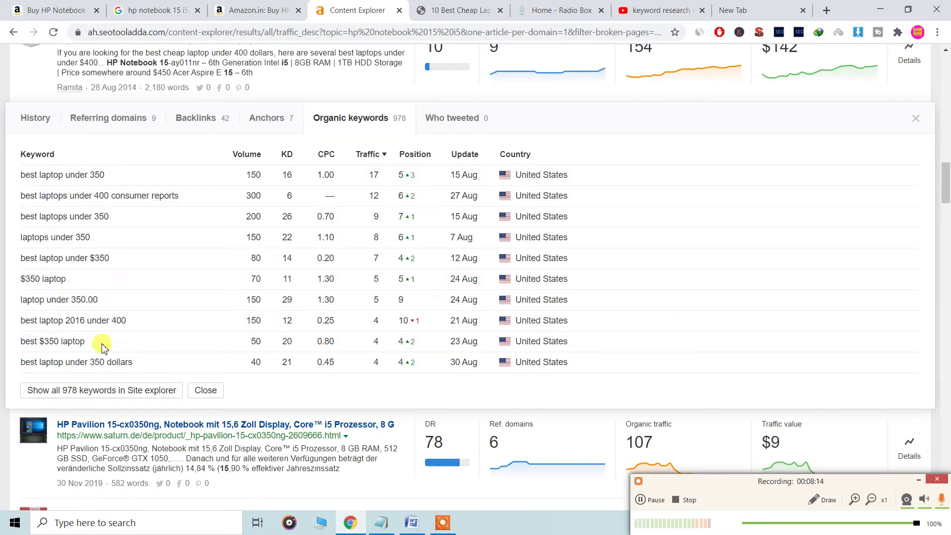
{"action": "left_click_drag", "start_coordinate": [521, 171], "coordinate": [570, 369]}
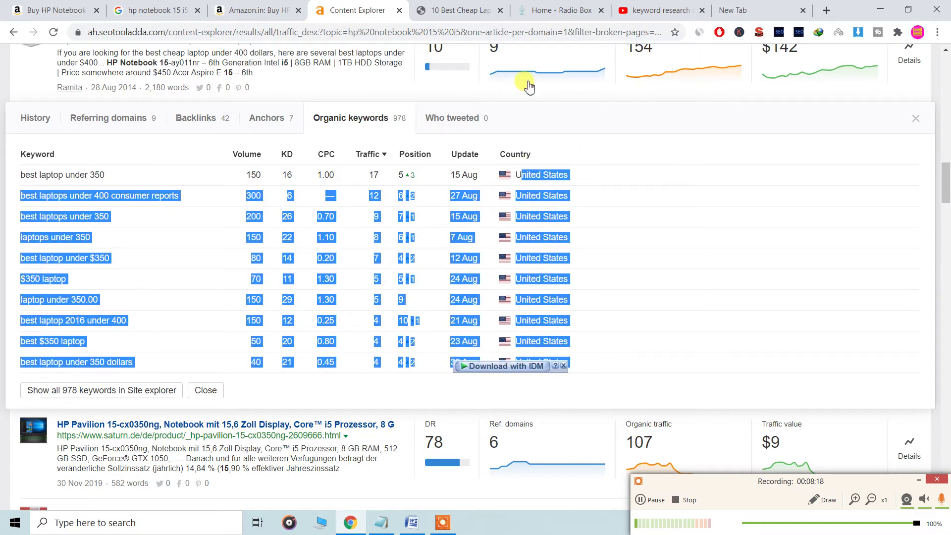
Load the techrotation.com home page and cross-check the site against the countries of its organic keywords
{"action": "left_click", "coordinate": [460, 10]}
{"action": "scroll", "coordinate": [159, 77], "scroll_direction": "up", "scroll_amount": 15}
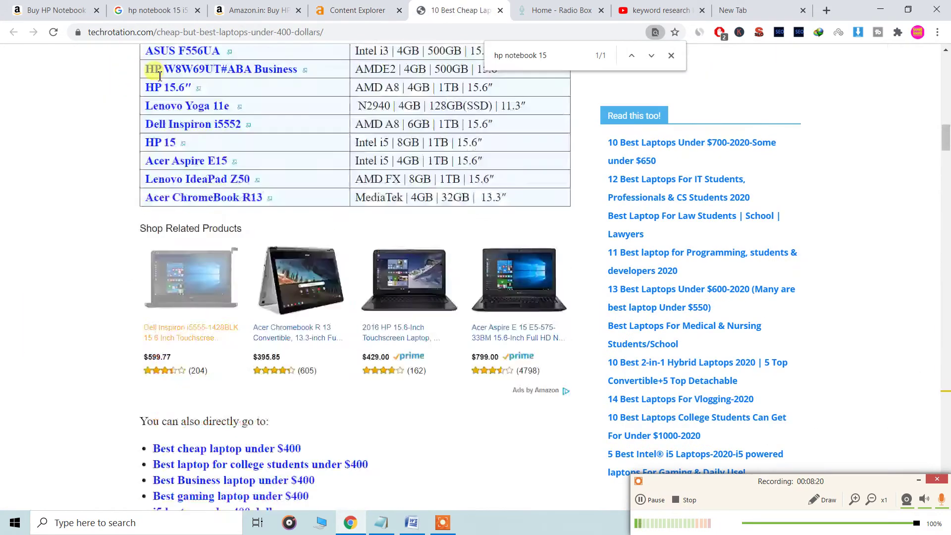
{"action": "key", "text": "F5"}
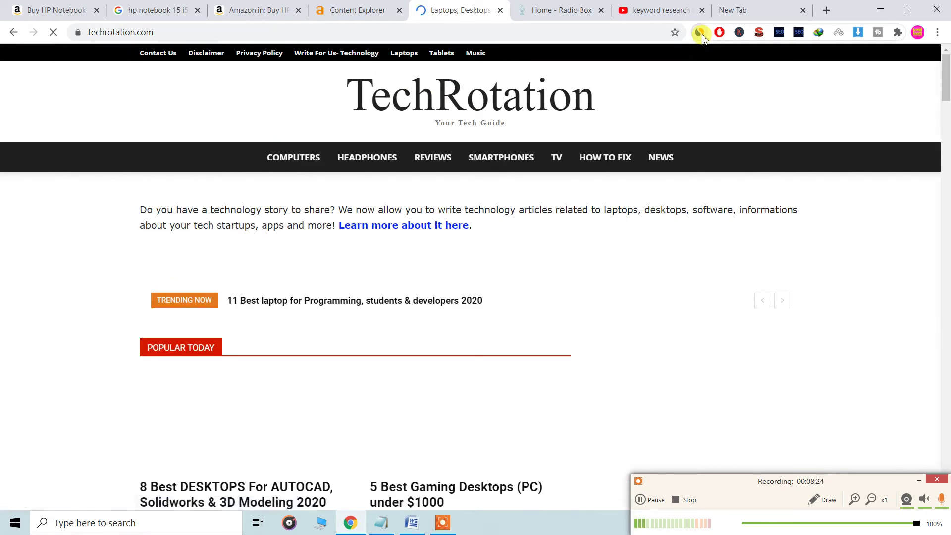
{"action": "left_click", "coordinate": [700, 32]}
{"action": "left_click", "coordinate": [368, 10]}
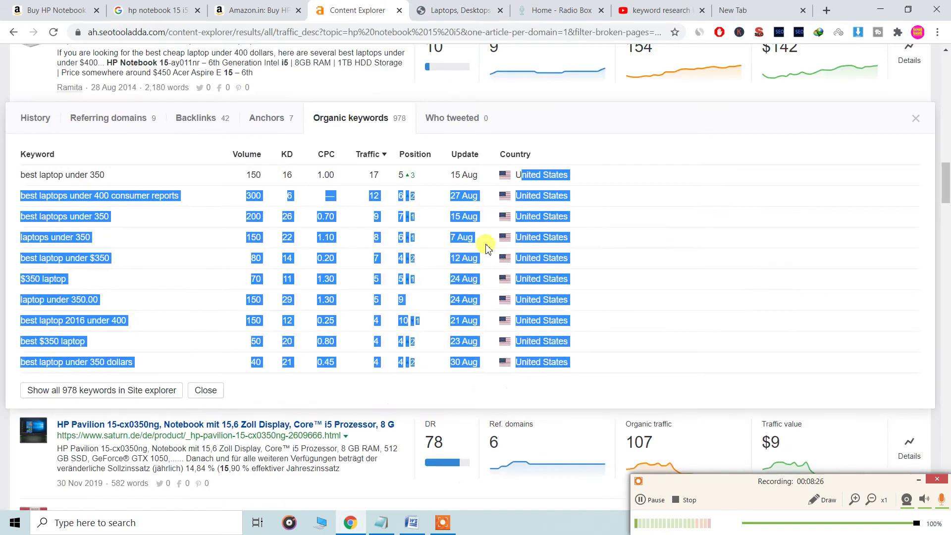
{"action": "left_click", "coordinate": [532, 171]}
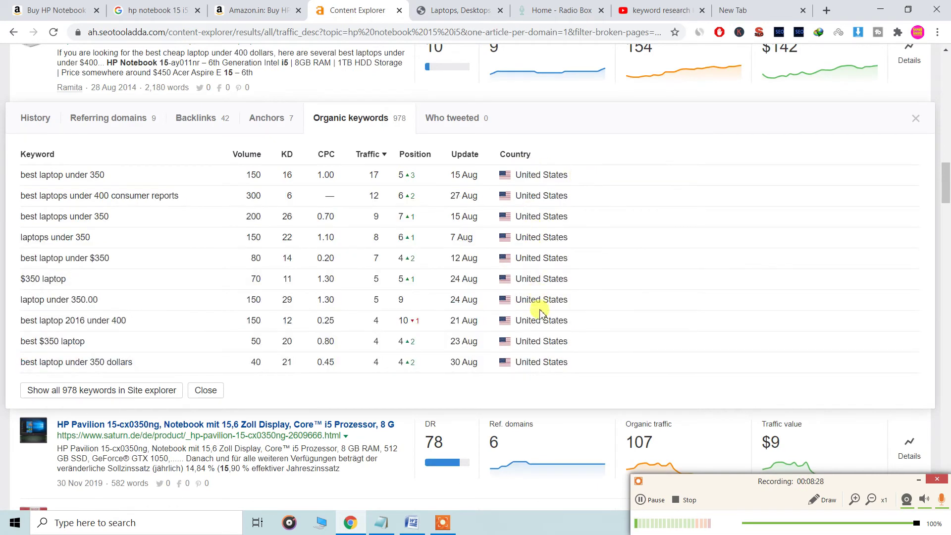
{"action": "left_click", "coordinate": [457, 9]}
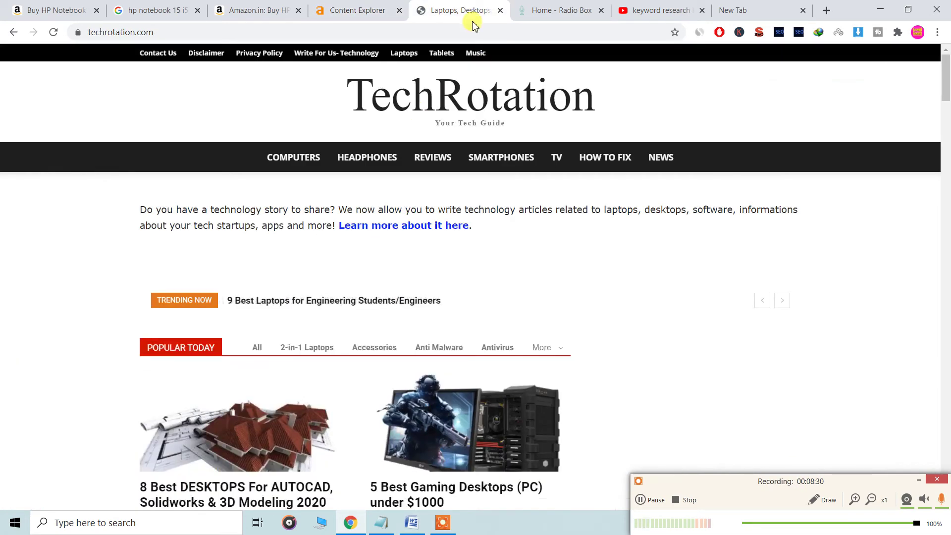
{"action": "left_click", "coordinate": [179, 33]}
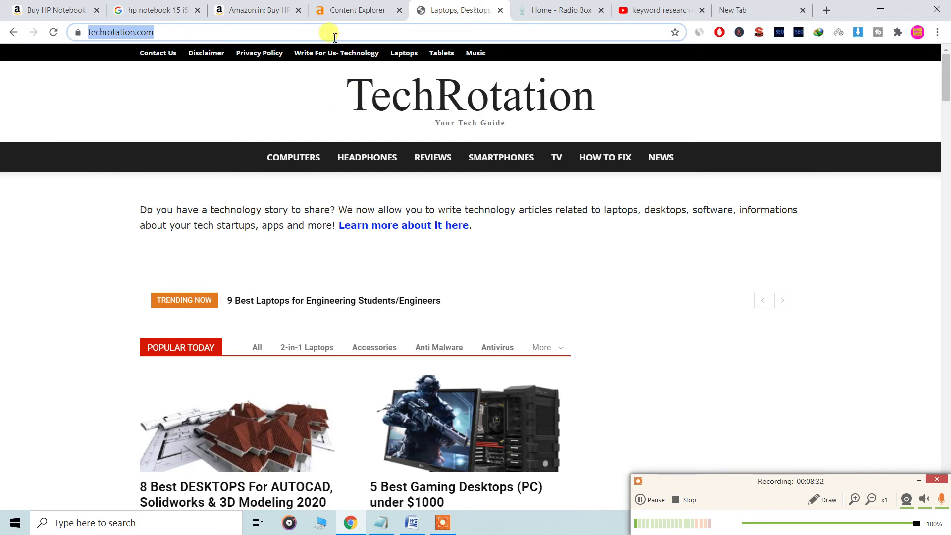
Examine the leading organic keywords in Content Explorer, such as "best laptop under 350", together with their ranking positions
{"action": "left_click", "coordinate": [342, 10]}
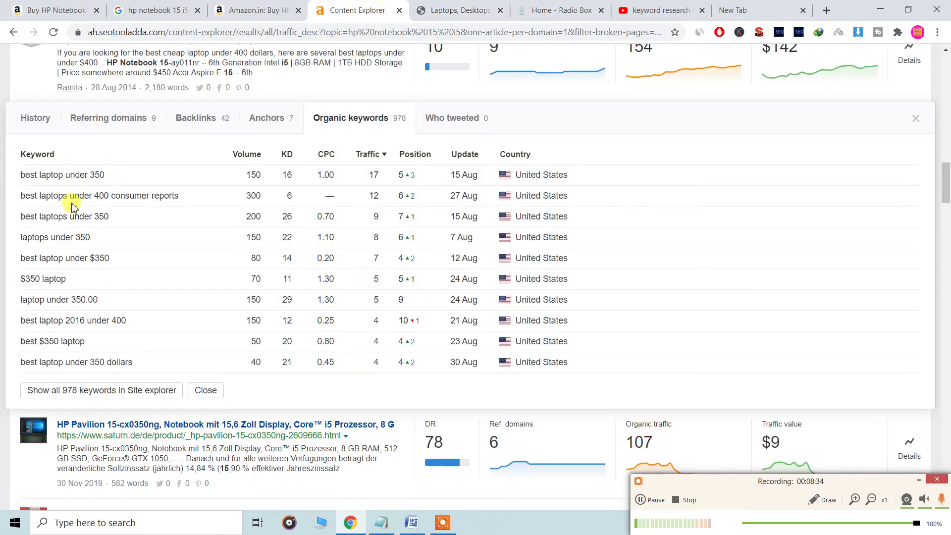
{"action": "left_click_drag", "start_coordinate": [21, 175], "coordinate": [189, 187]}
{"action": "left_click_drag", "start_coordinate": [28, 204], "coordinate": [197, 203]}
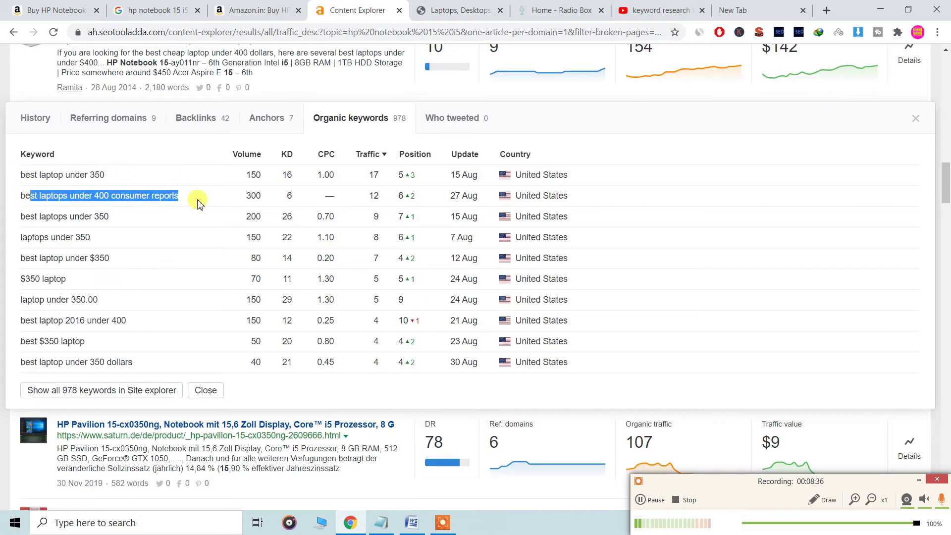
{"action": "triple_click", "coordinate": [28, 219]}
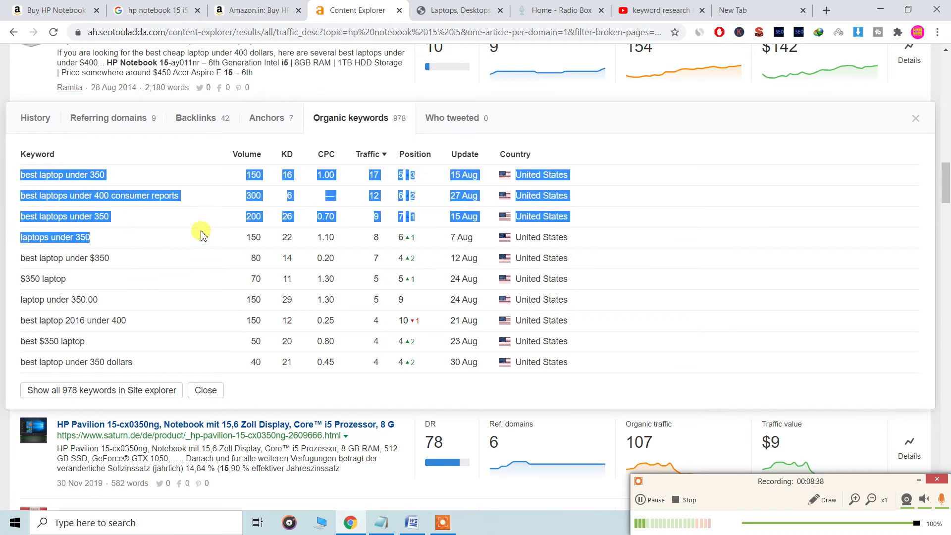
{"action": "left_click", "coordinate": [230, 230]}
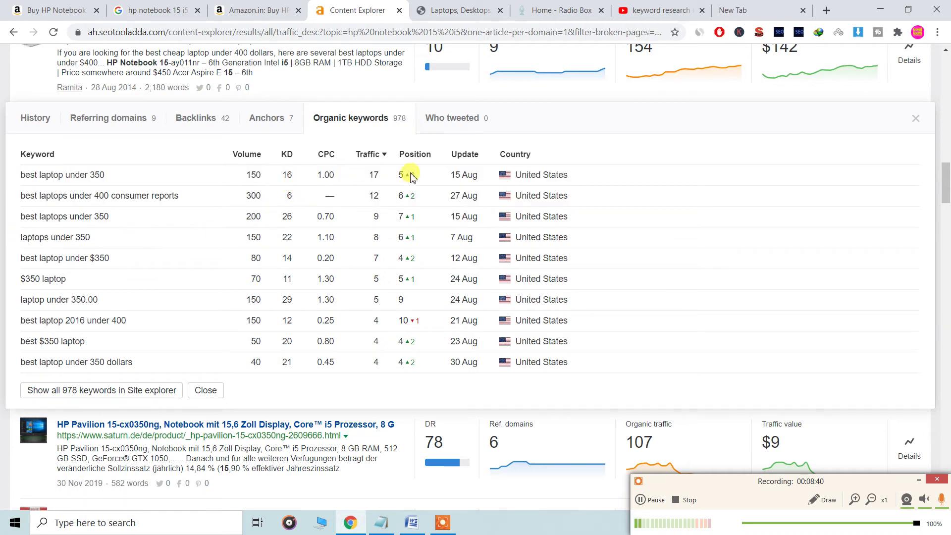
{"action": "double_click", "coordinate": [396, 176]}
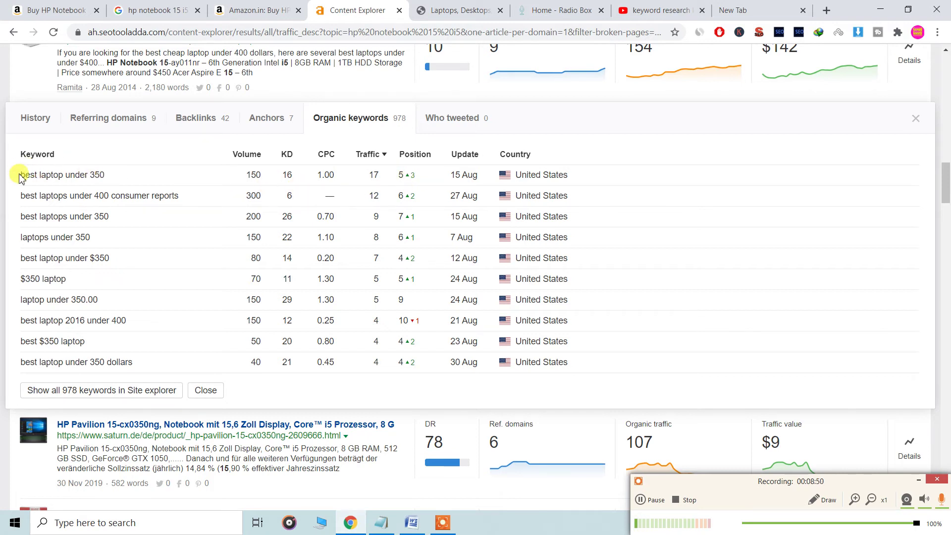
{"action": "left_click_drag", "start_coordinate": [18, 174], "coordinate": [137, 183]}
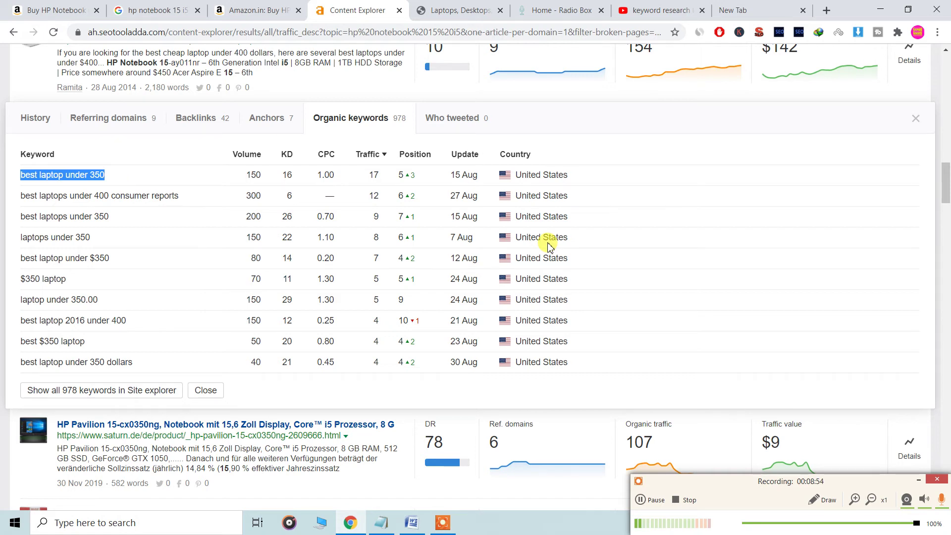
Close the techrotation.com keyword details and look further down the results for other low-DR HP notebook pages
{"action": "left_click", "coordinate": [916, 119]}
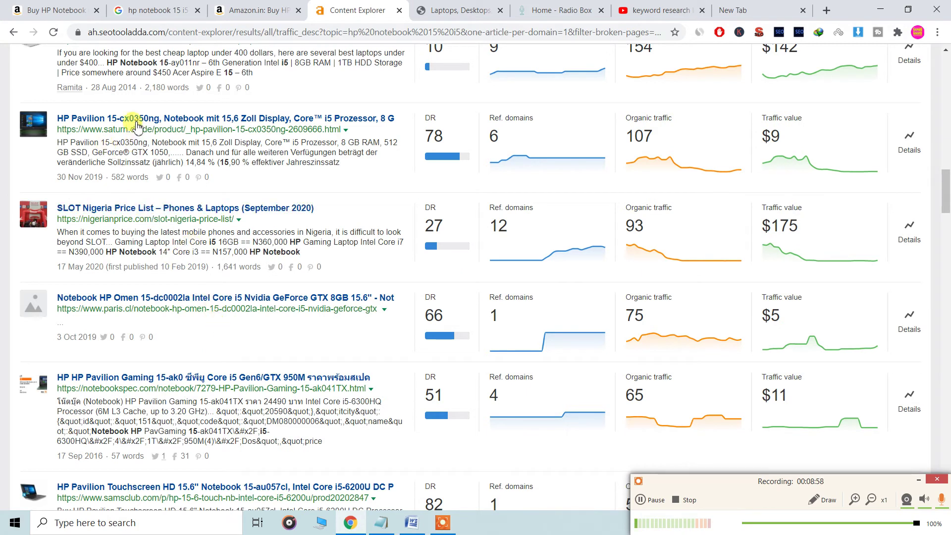
{"action": "scroll", "coordinate": [141, 342], "scroll_direction": "down", "scroll_amount": 4}
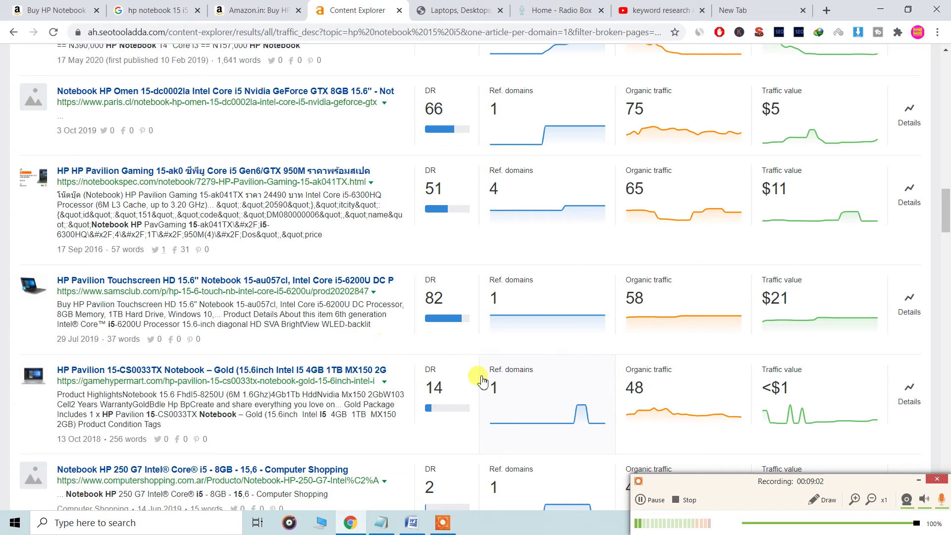
{"action": "scroll", "coordinate": [483, 368], "scroll_direction": "down", "scroll_amount": 4}
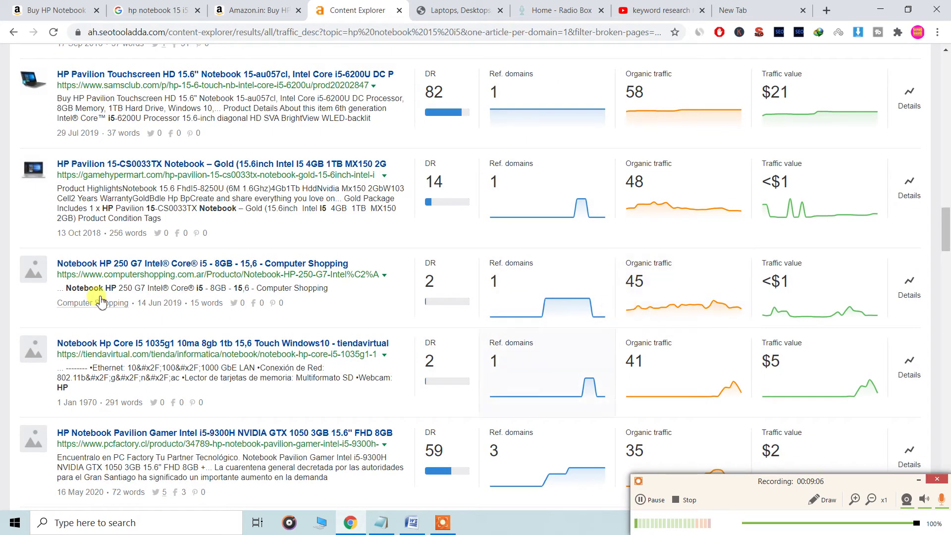
Check the details of the computershopping.com.ar Notebook HP 250 G7 result and close them again
{"action": "right_click", "coordinate": [148, 267]}
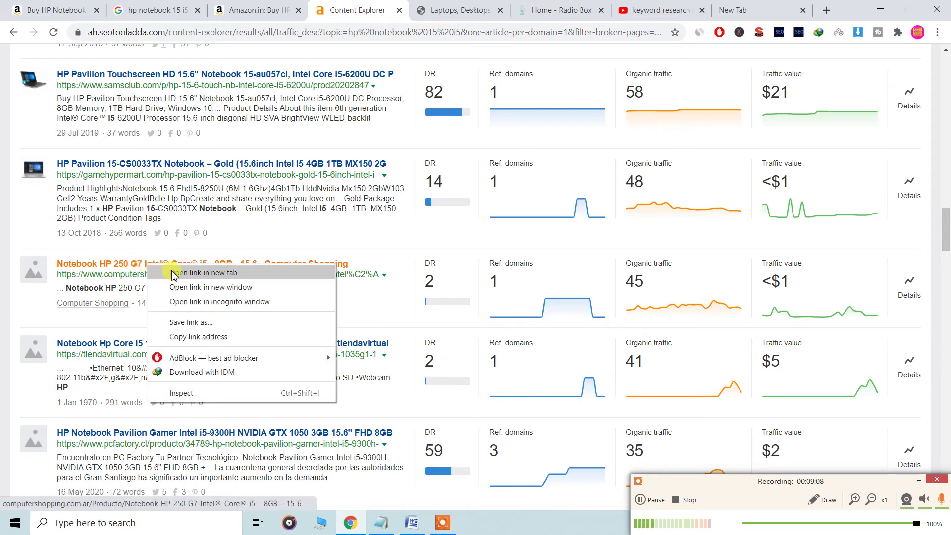
{"action": "left_click", "coordinate": [44, 311]}
{"action": "left_click", "coordinate": [104, 317]}
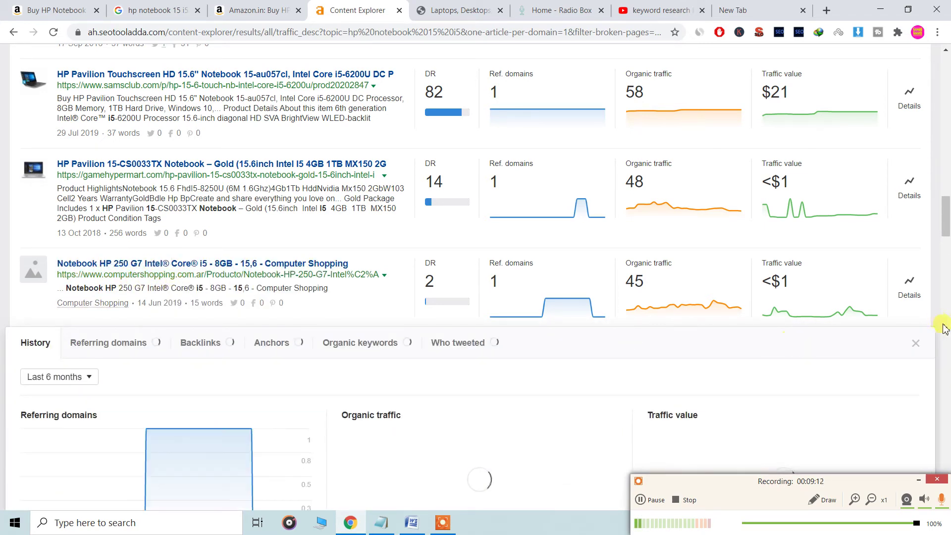
{"action": "left_click", "coordinate": [361, 313]}
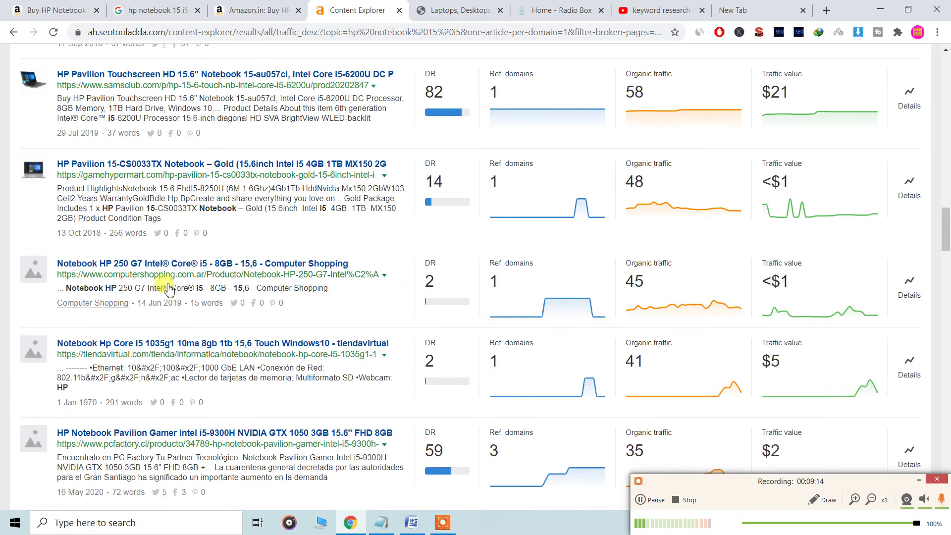
Find the low-DR copythat.us HP Pavilion 15.6" touchscreen notebook result further down the list and load its page in a separate tab
{"action": "scroll", "coordinate": [431, 290], "scroll_direction": "down", "scroll_amount": 15}
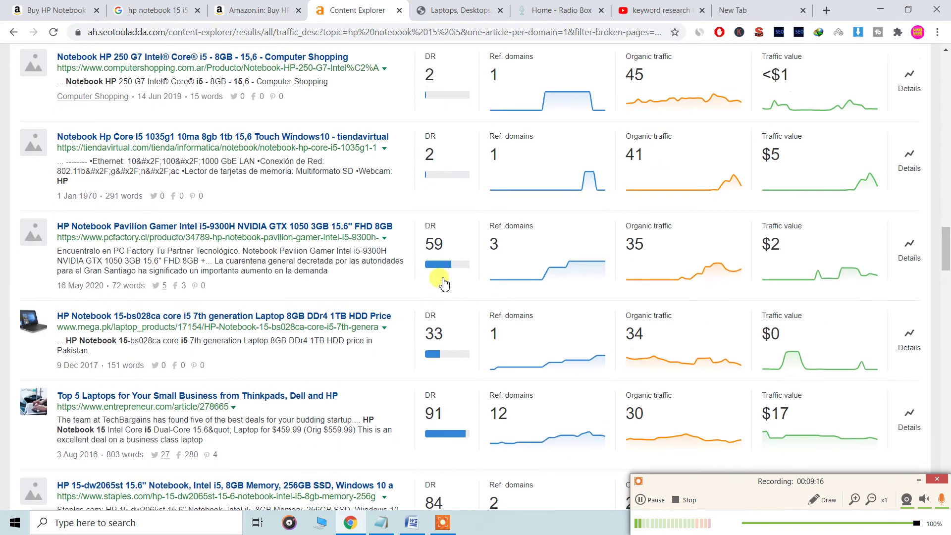
{"action": "scroll", "coordinate": [454, 169], "scroll_direction": "down", "scroll_amount": 15}
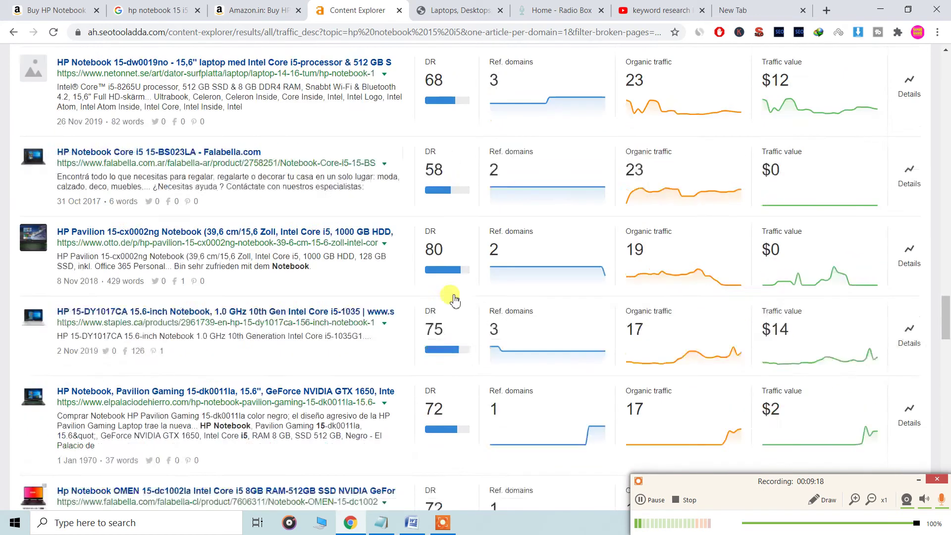
{"action": "scroll", "coordinate": [442, 308], "scroll_direction": "down", "scroll_amount": 1}
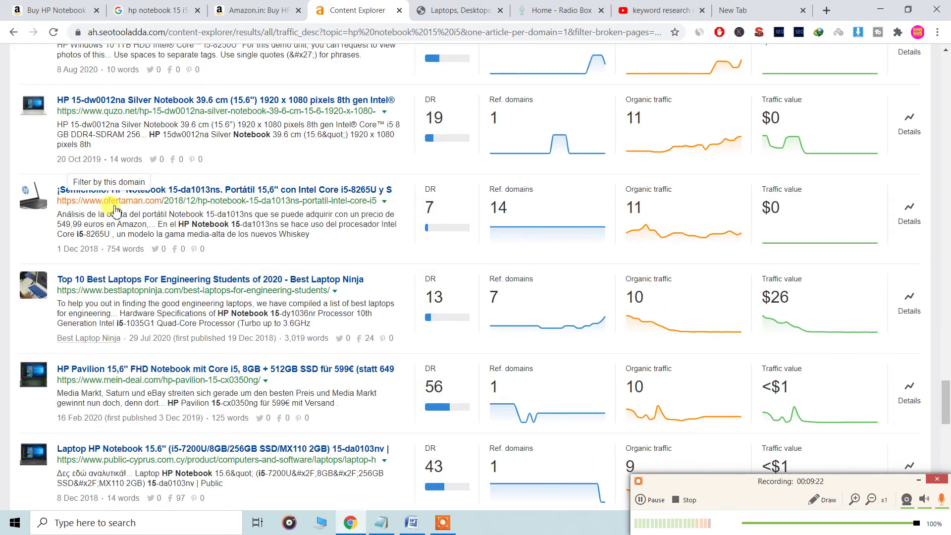
{"action": "scroll", "coordinate": [418, 342], "scroll_direction": "down", "scroll_amount": 4}
{"action": "scroll", "coordinate": [417, 341], "scroll_direction": "down", "scroll_amount": 4}
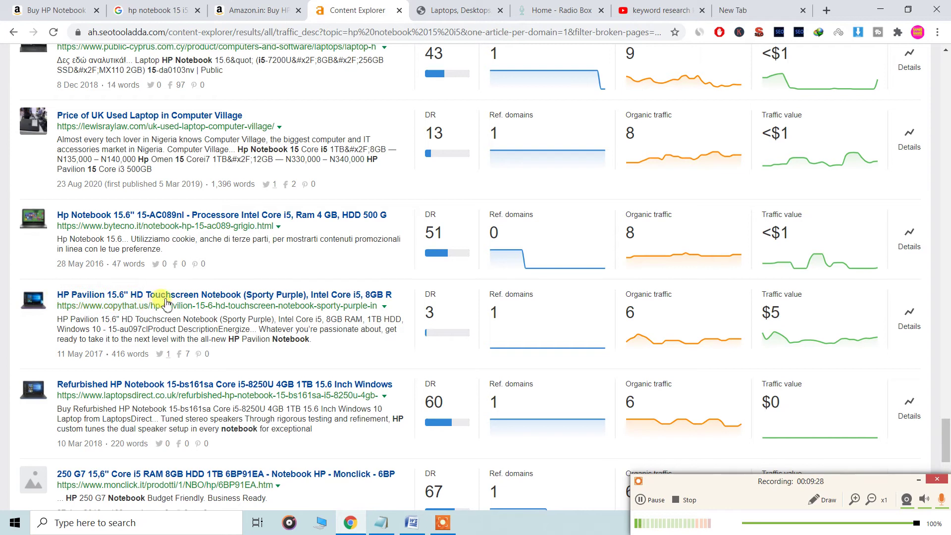
{"action": "right_click", "coordinate": [257, 296]}
{"action": "left_click", "coordinate": [280, 302]}
{"action": "left_click", "coordinate": [386, 6]}
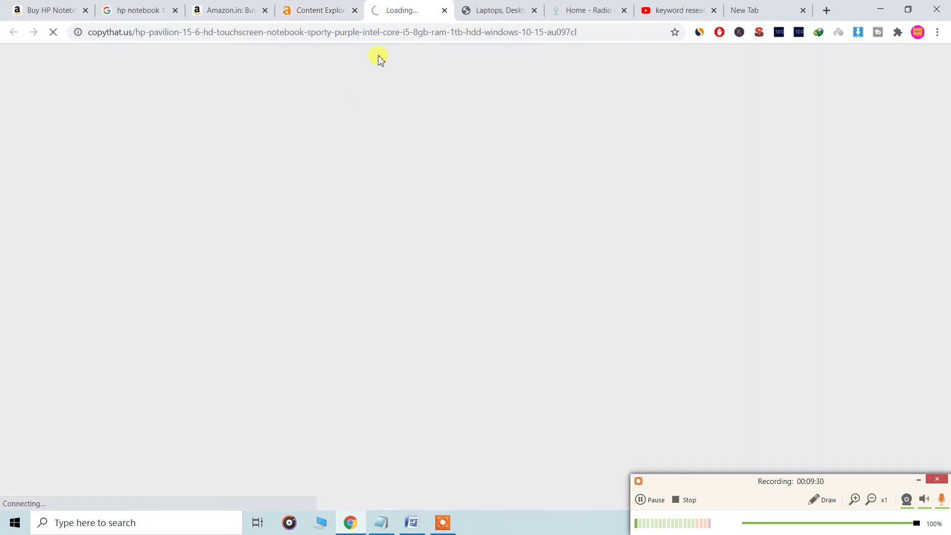
Review the copythat.us product page's web address, images and specifications, and close the page to return to the results
{"action": "left_click_drag", "start_coordinate": [136, 31], "coordinate": [661, 57]}
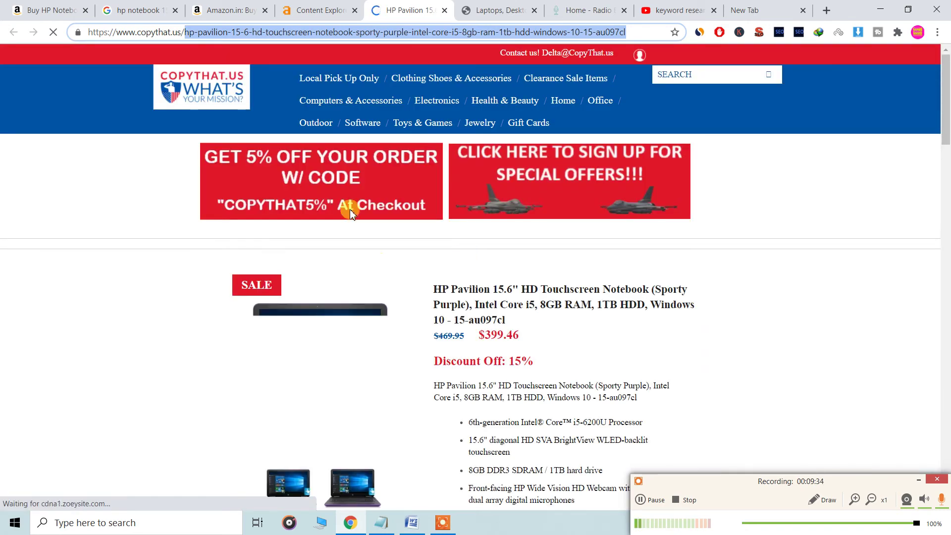
{"action": "scroll", "coordinate": [436, 187], "scroll_direction": "down", "scroll_amount": 3}
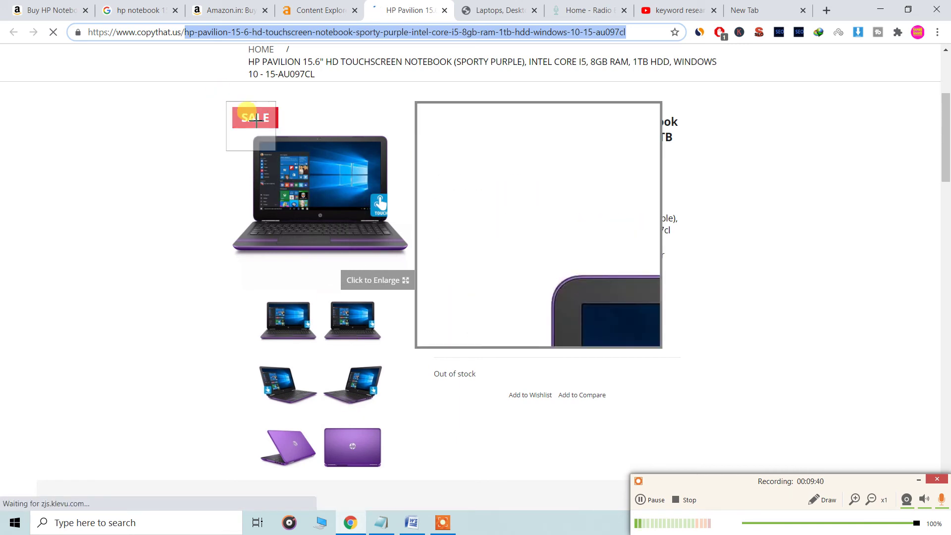
{"action": "left_click_drag", "start_coordinate": [110, 32], "coordinate": [668, 39]}
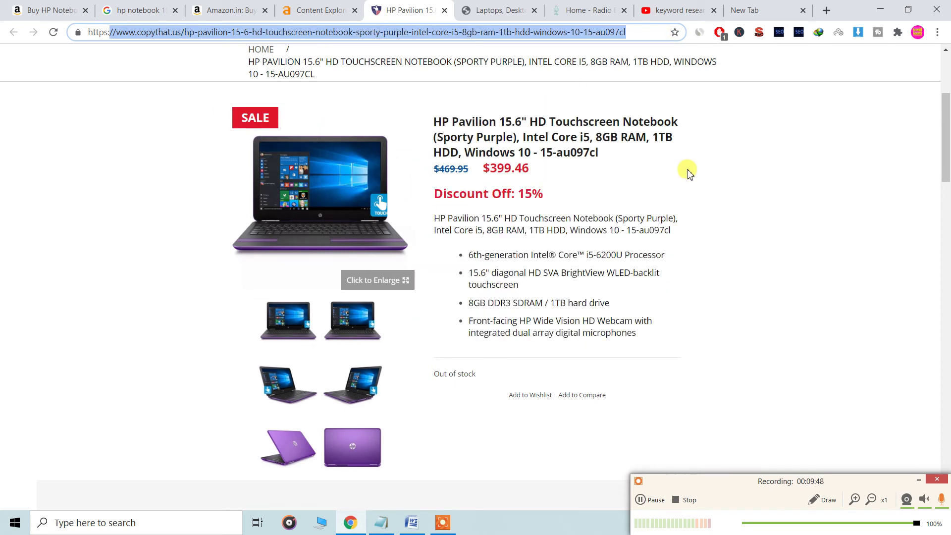
{"action": "scroll", "coordinate": [685, 178], "scroll_direction": "up", "scroll_amount": 4}
{"action": "scroll", "coordinate": [545, 318], "scroll_direction": "down", "scroll_amount": 10}
{"action": "scroll", "coordinate": [547, 321], "scroll_direction": "down", "scroll_amount": 15}
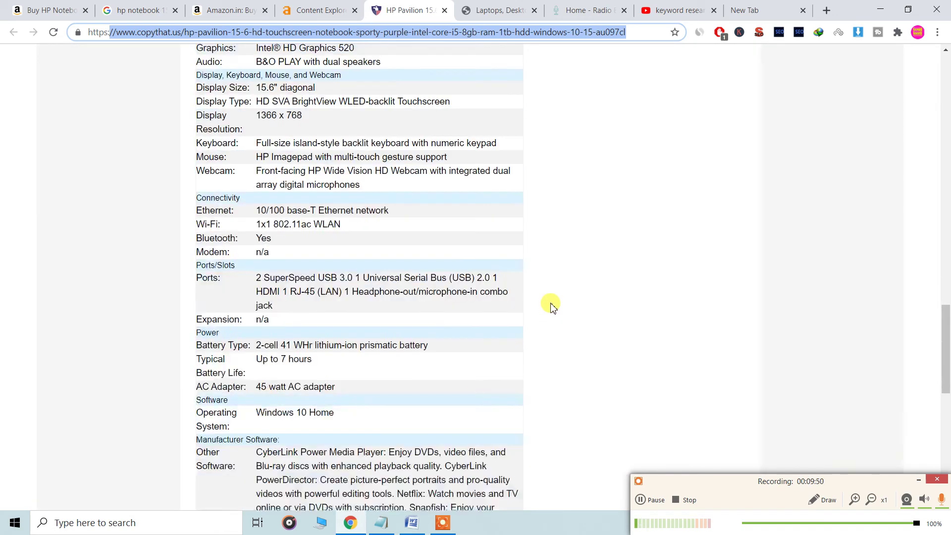
{"action": "scroll", "coordinate": [553, 300], "scroll_direction": "up", "scroll_amount": 20}
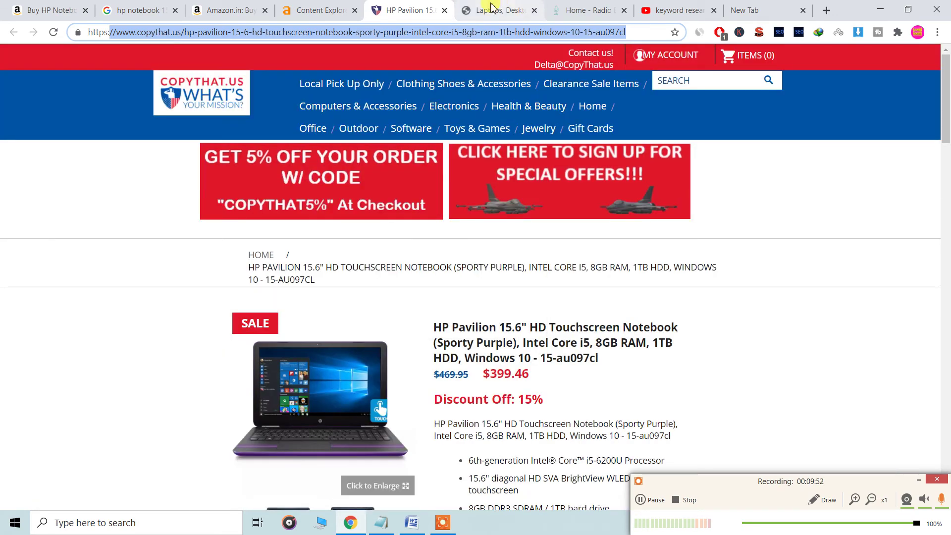
{"action": "left_click", "coordinate": [444, 11]}
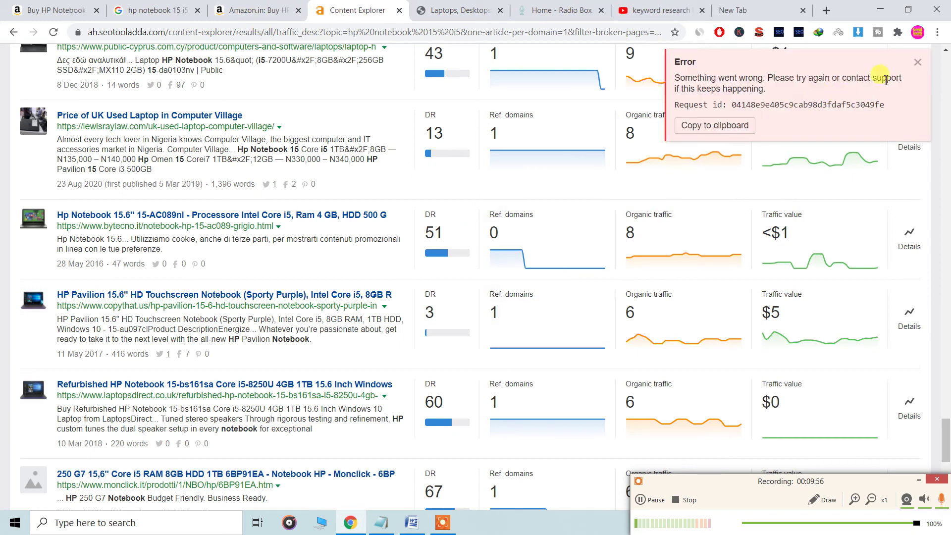
{"action": "left_click", "coordinate": [917, 62]}
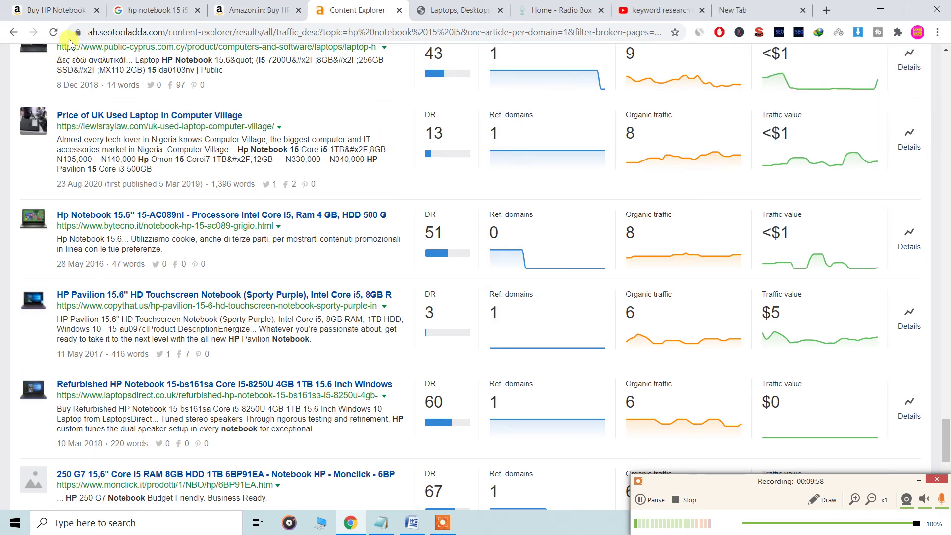
Show the keyword research king YouTube channel's videos and the keyword note in Notepad
{"action": "left_click", "coordinate": [651, 10]}
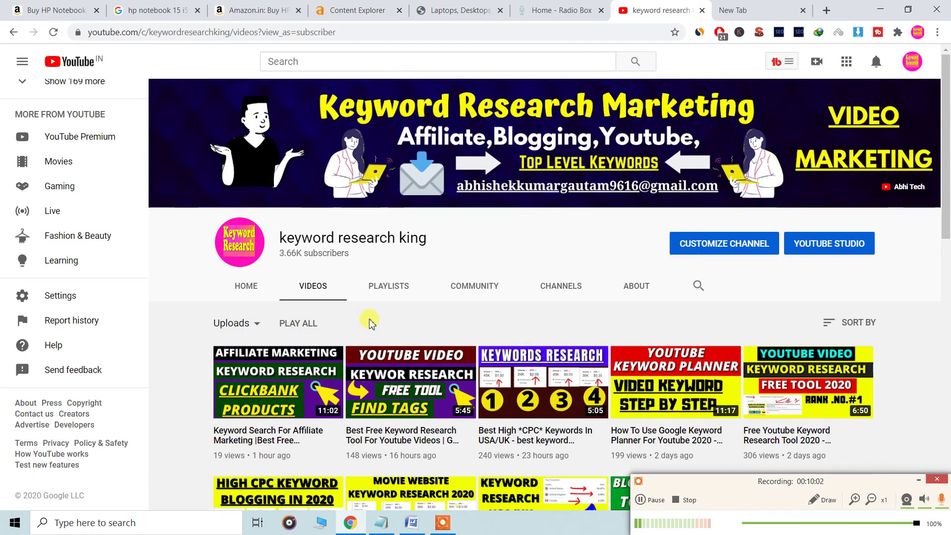
{"action": "left_click", "coordinate": [381, 523]}
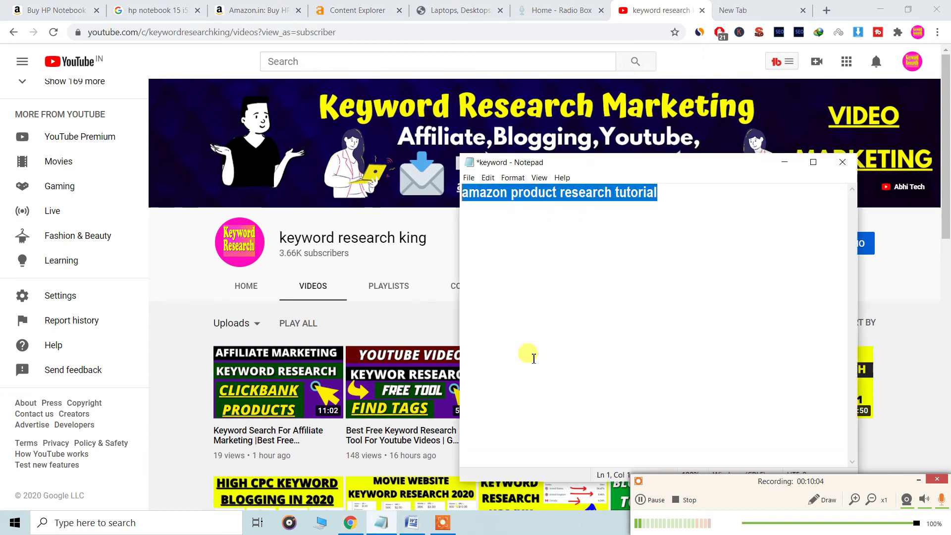
{"action": "left_click", "coordinate": [616, 223]}
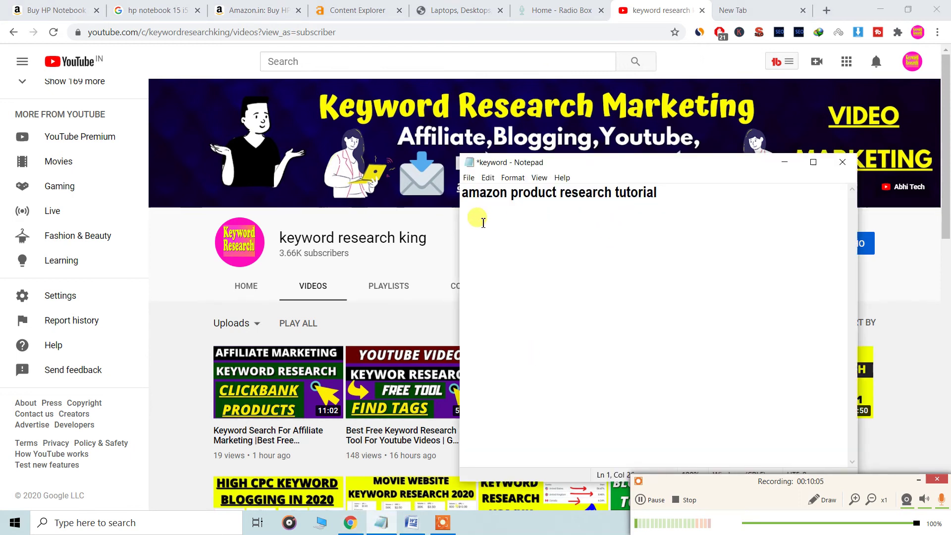
{"action": "left_click", "coordinate": [444, 233]}
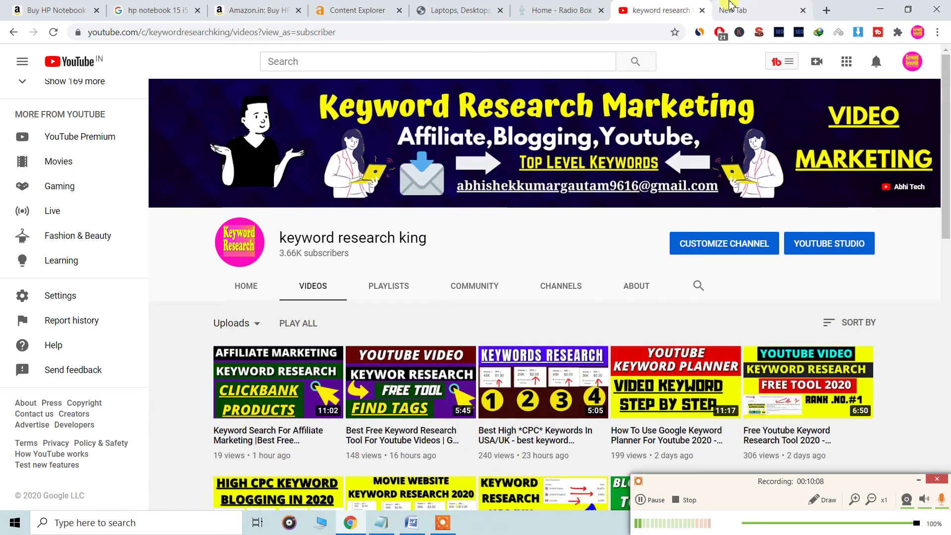
{"action": "left_click", "coordinate": [713, 12]}
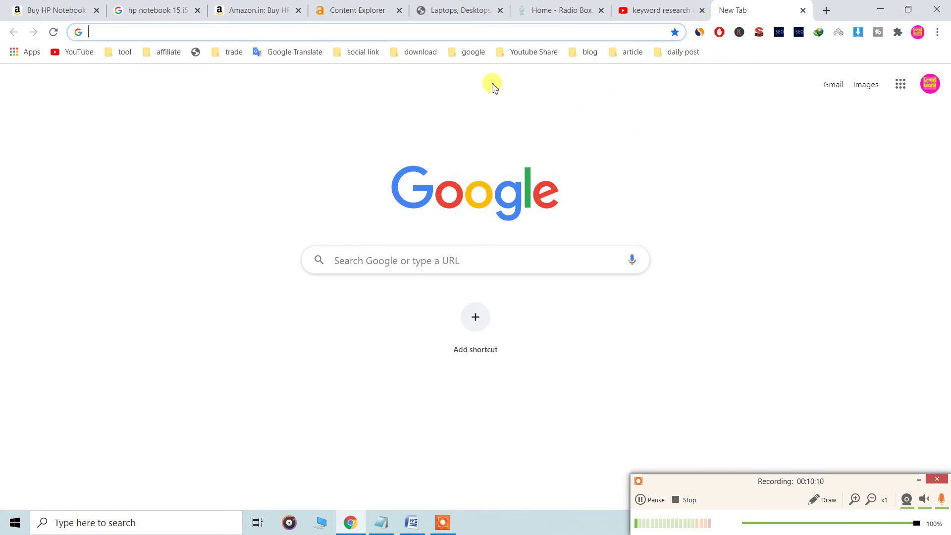
Return to Content Explorer and look over the "hp notebook 15 i5" query, its overview and its highest-traffic results
{"action": "left_click", "coordinate": [357, 9]}
{"action": "scroll", "coordinate": [498, 212], "scroll_direction": "up", "scroll_amount": 5}
{"action": "scroll", "coordinate": [495, 210], "scroll_direction": "up", "scroll_amount": 10}
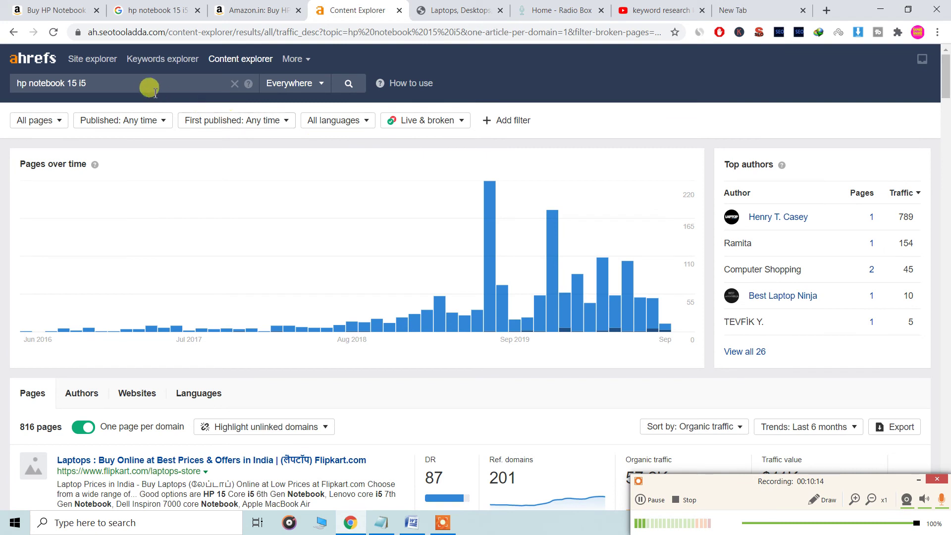
{"action": "scroll", "coordinate": [378, 272], "scroll_direction": "down", "scroll_amount": 8}
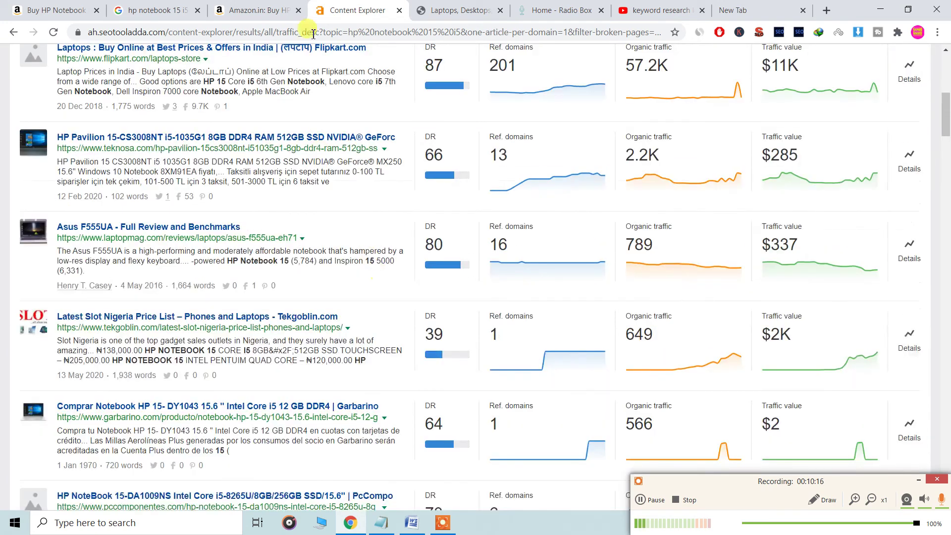
Look over the techrotation.com home page, and close the radiobox.net page before returning to Content Explorer
{"action": "left_click", "coordinate": [453, 12]}
{"action": "scroll", "coordinate": [308, 247], "scroll_direction": "down", "scroll_amount": 8}
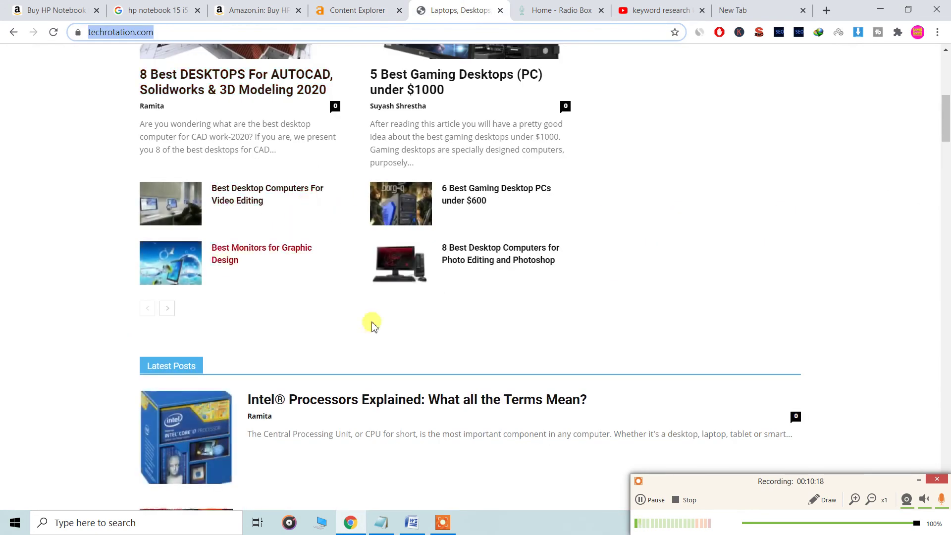
{"action": "scroll", "coordinate": [382, 287], "scroll_direction": "up", "scroll_amount": 8}
{"action": "left_click", "coordinate": [539, 6]}
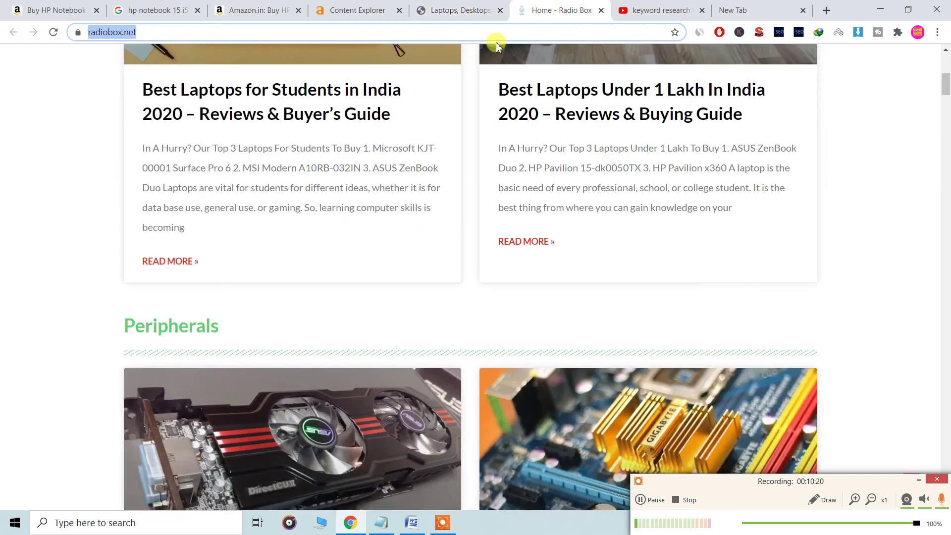
{"action": "left_click", "coordinate": [601, 11]}
{"action": "left_click", "coordinate": [359, 10]}
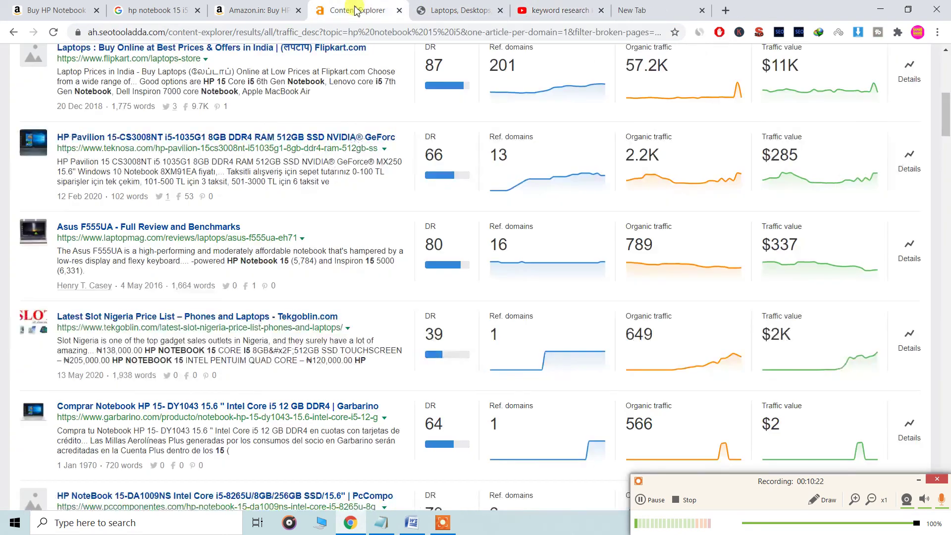
Load the techrotation.com article "10 Best Cheap Laptops Under $400-2020" from the results and examine its laptop reviews and related products
{"action": "scroll", "coordinate": [307, 411], "scroll_direction": "up", "scroll_amount": 8}
{"action": "scroll", "coordinate": [443, 317], "scroll_direction": "down", "scroll_amount": 16}
{"action": "scroll", "coordinate": [442, 320], "scroll_direction": "down", "scroll_amount": 4}
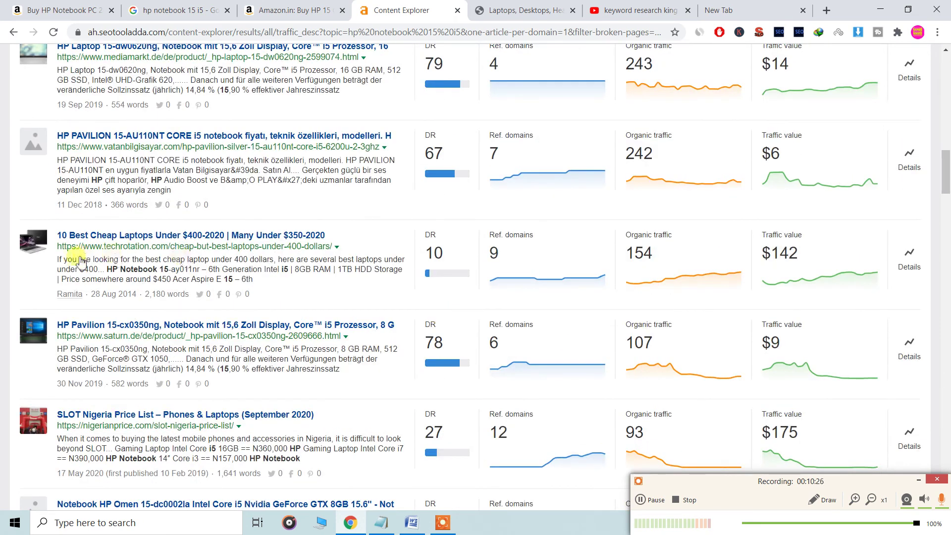
{"action": "left_click_drag", "start_coordinate": [136, 240], "coordinate": [428, 5]}
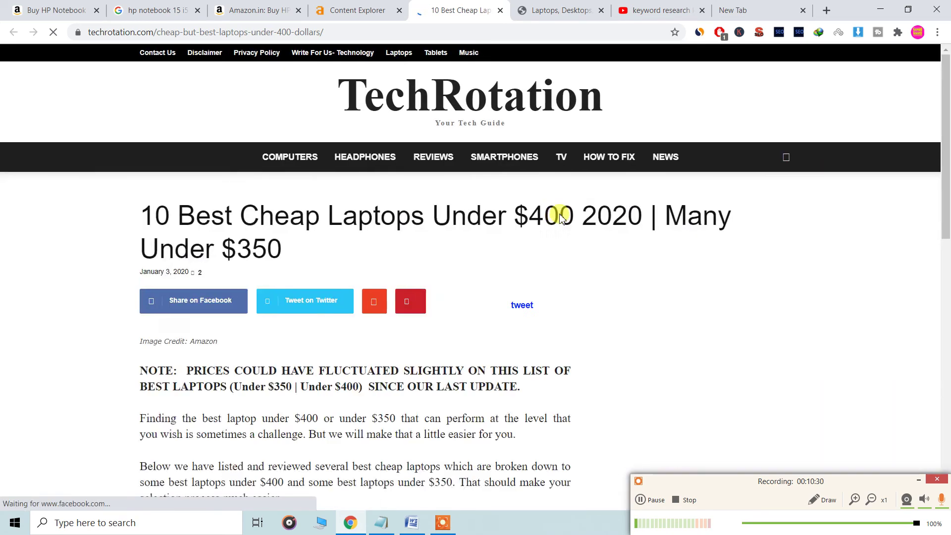
{"action": "left_click_drag", "start_coordinate": [947, 74], "coordinate": [947, 378]}
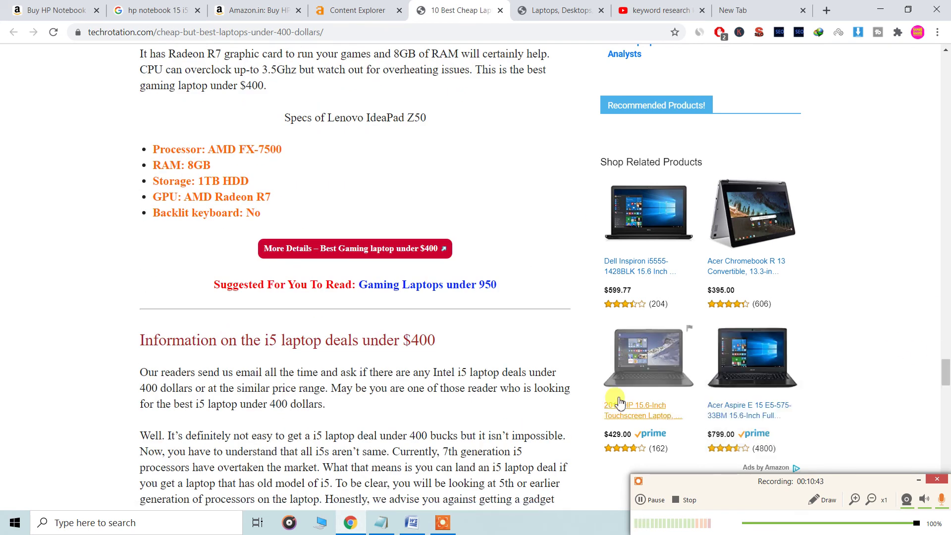
Switch to the Crash Course document in Word and look through its course outline down to DAY-5
{"action": "left_click", "coordinate": [418, 531]}
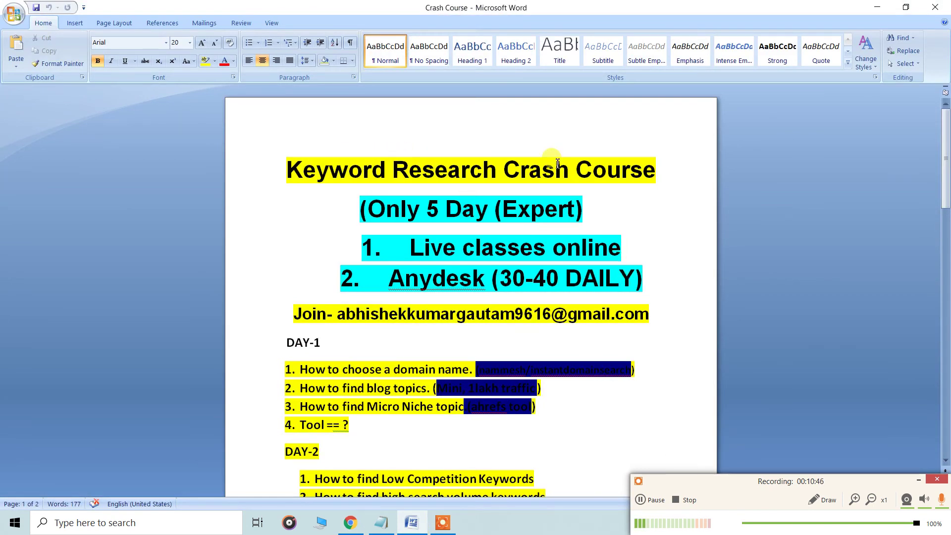
{"action": "left_click", "coordinate": [393, 270]}
{"action": "scroll", "coordinate": [401, 270], "scroll_direction": "down", "scroll_amount": 7}
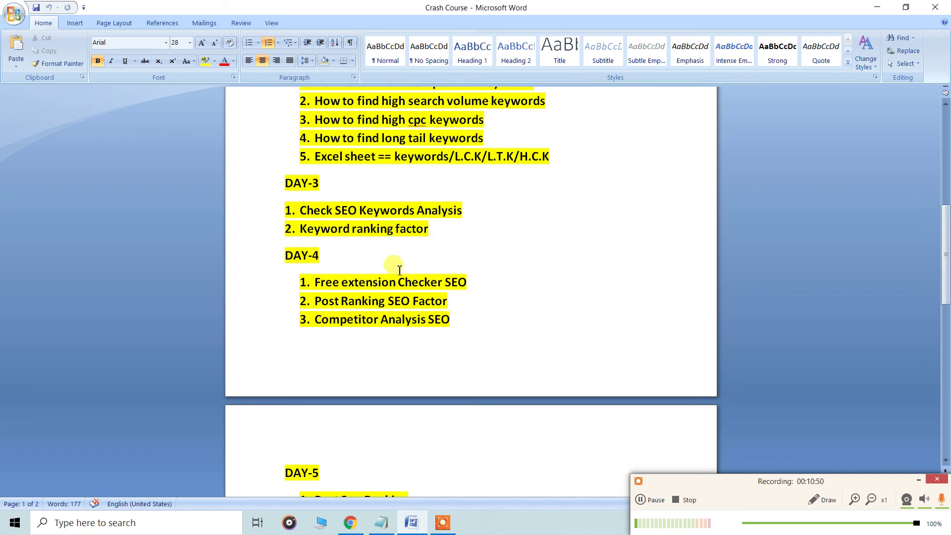
{"action": "scroll", "coordinate": [320, 284], "scroll_direction": "down", "scroll_amount": 4}
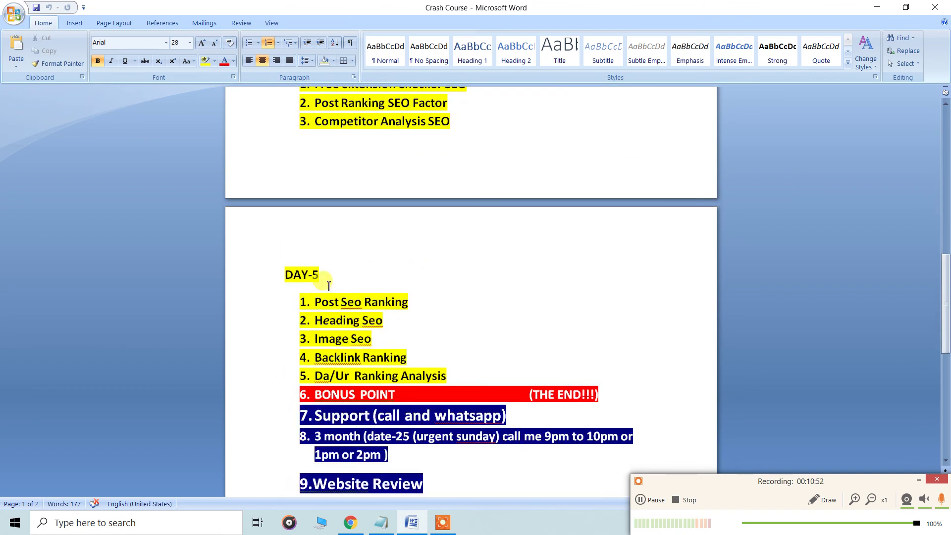
Go over the DAY-5 topics from Post Seo Ranking to Da/Ur Ranking Analysis and return to the document's title
{"action": "double_click", "coordinate": [302, 276]}
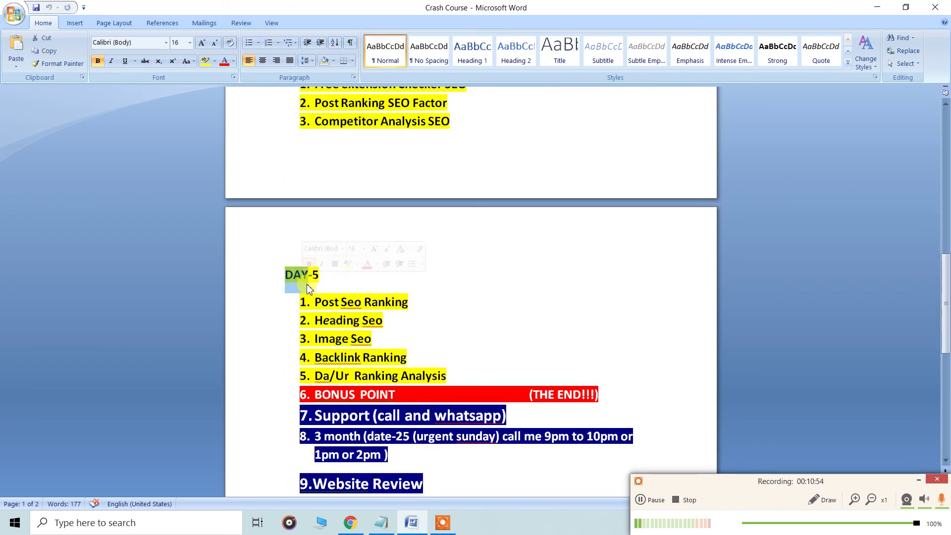
{"action": "left_click", "coordinate": [377, 303]}
{"action": "left_click", "coordinate": [336, 315]}
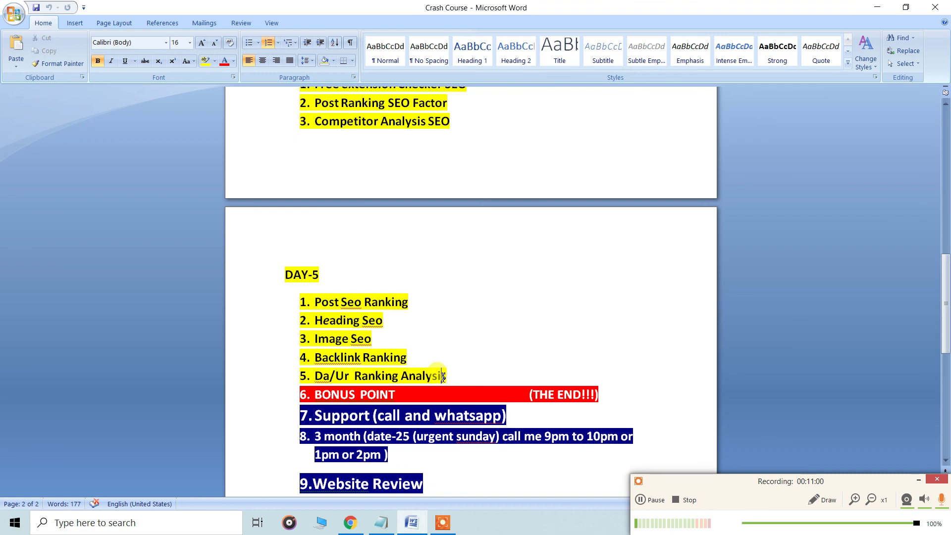
{"action": "left_click_drag", "start_coordinate": [461, 377], "coordinate": [324, 310]}
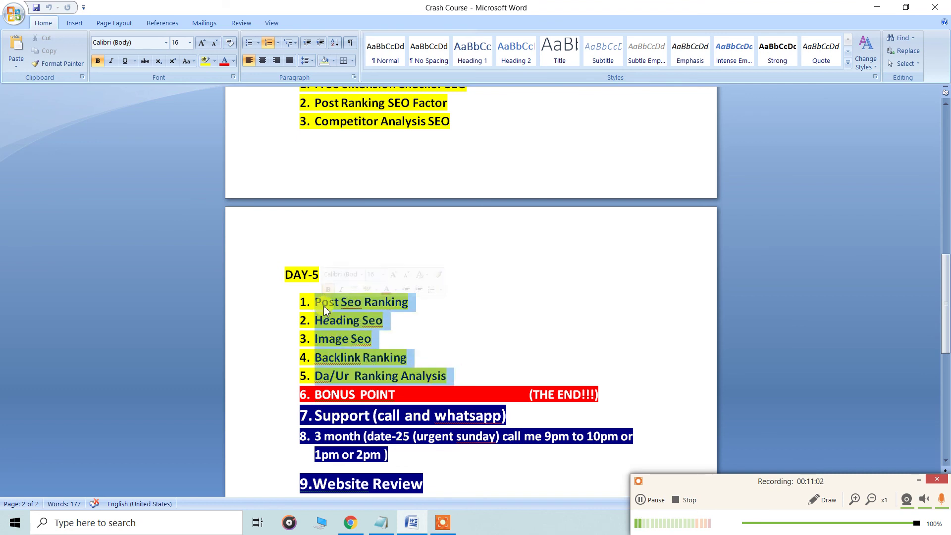
{"action": "scroll", "coordinate": [419, 312], "scroll_direction": "up", "scroll_amount": 3}
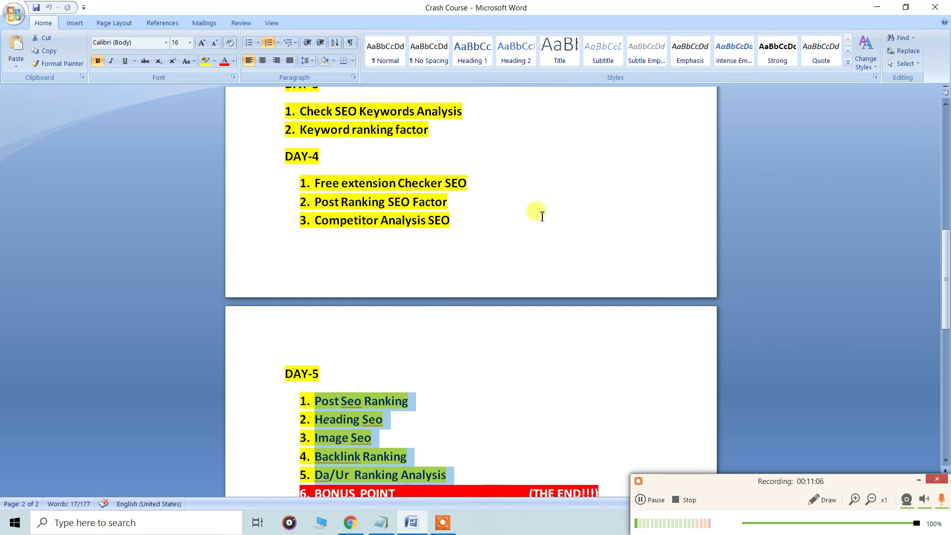
{"action": "scroll", "coordinate": [543, 216], "scroll_direction": "up", "scroll_amount": 15}
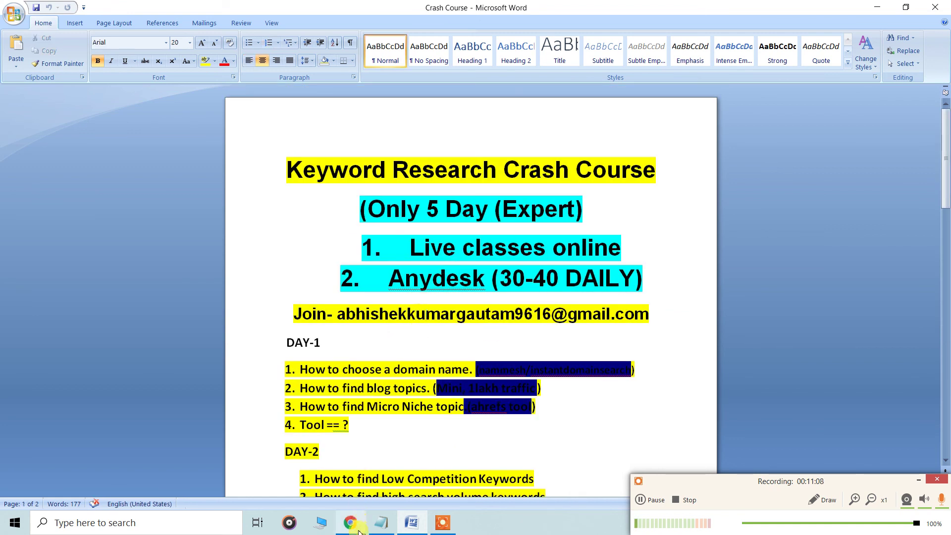